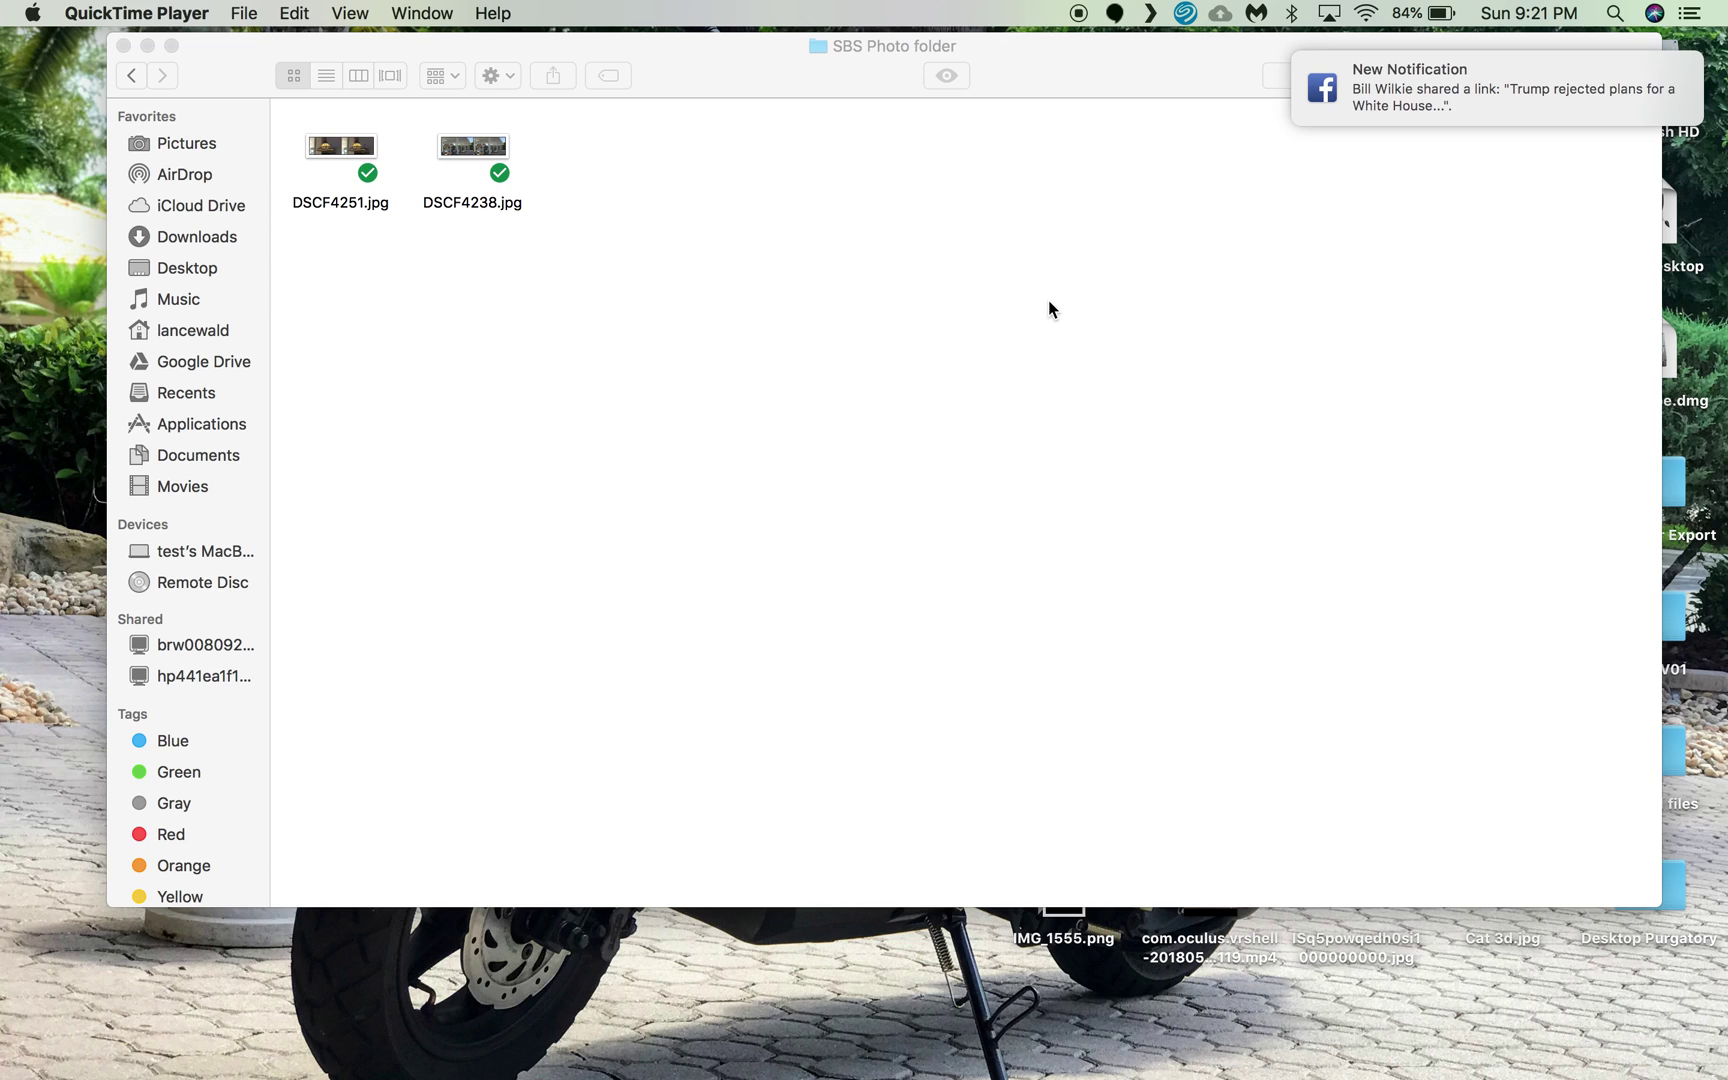
left_click_drag(1422, 90, 1600, 92)
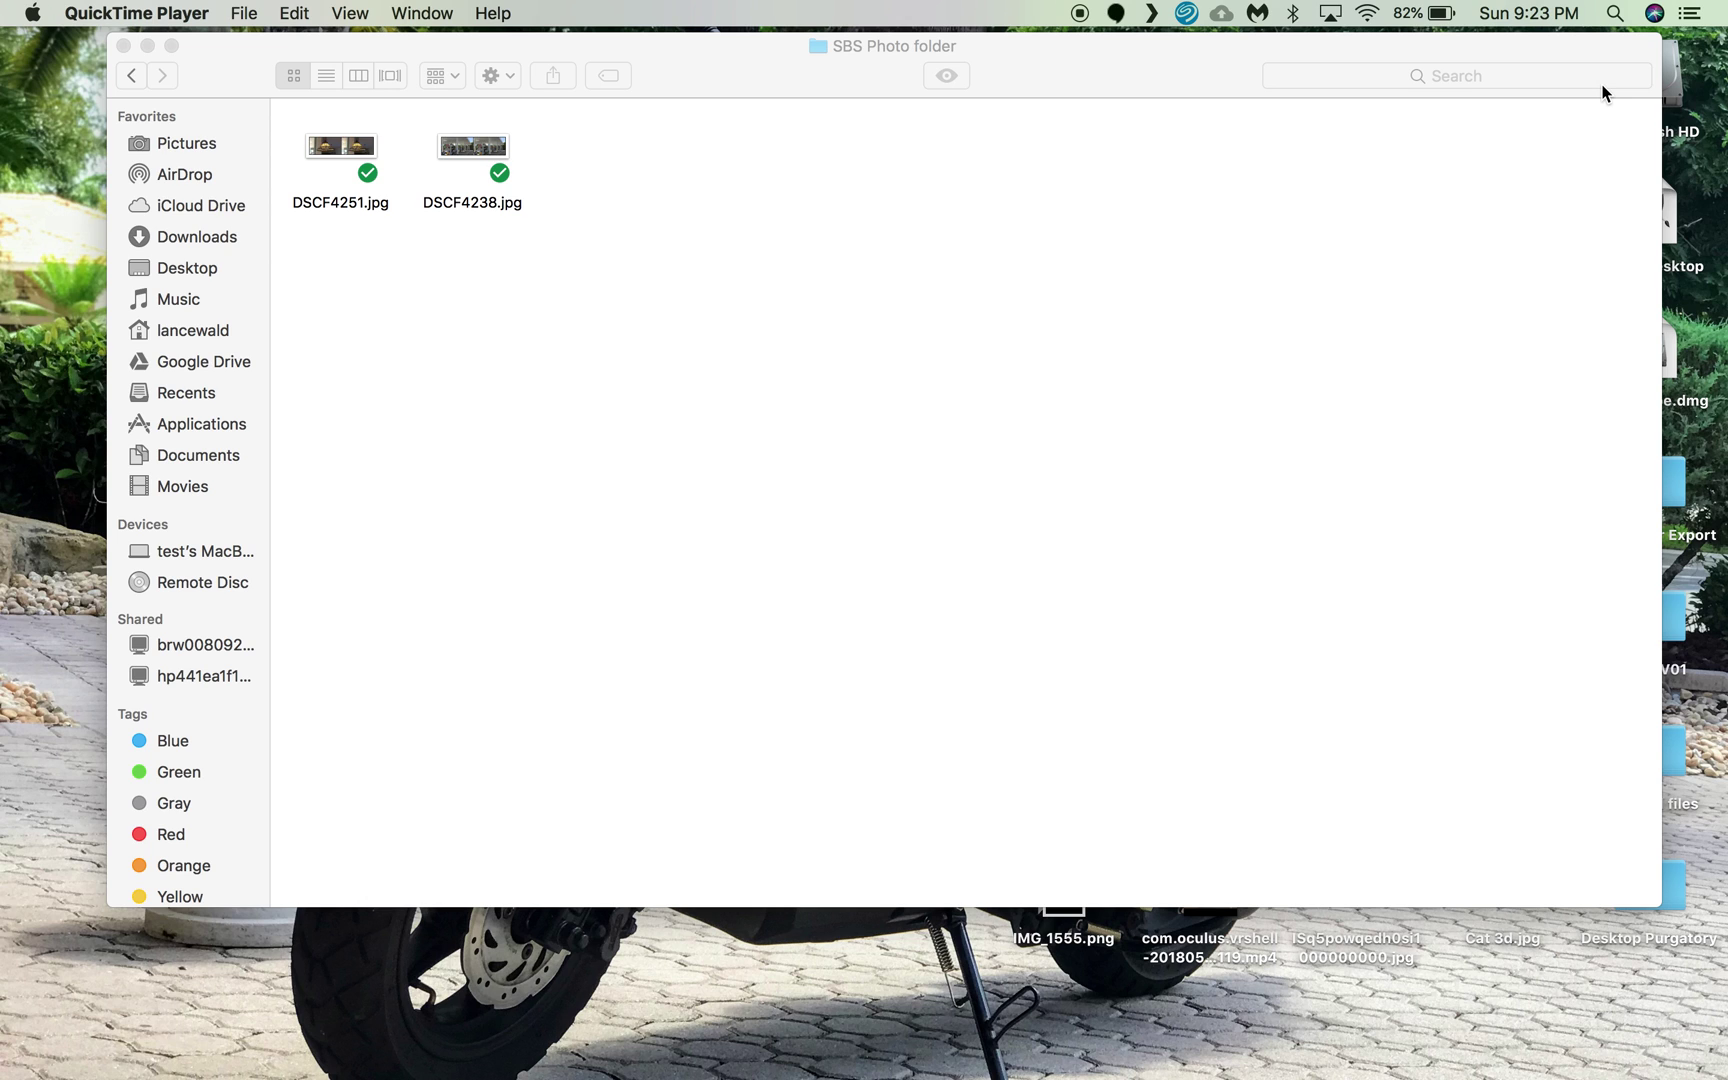
double_click(336, 143)
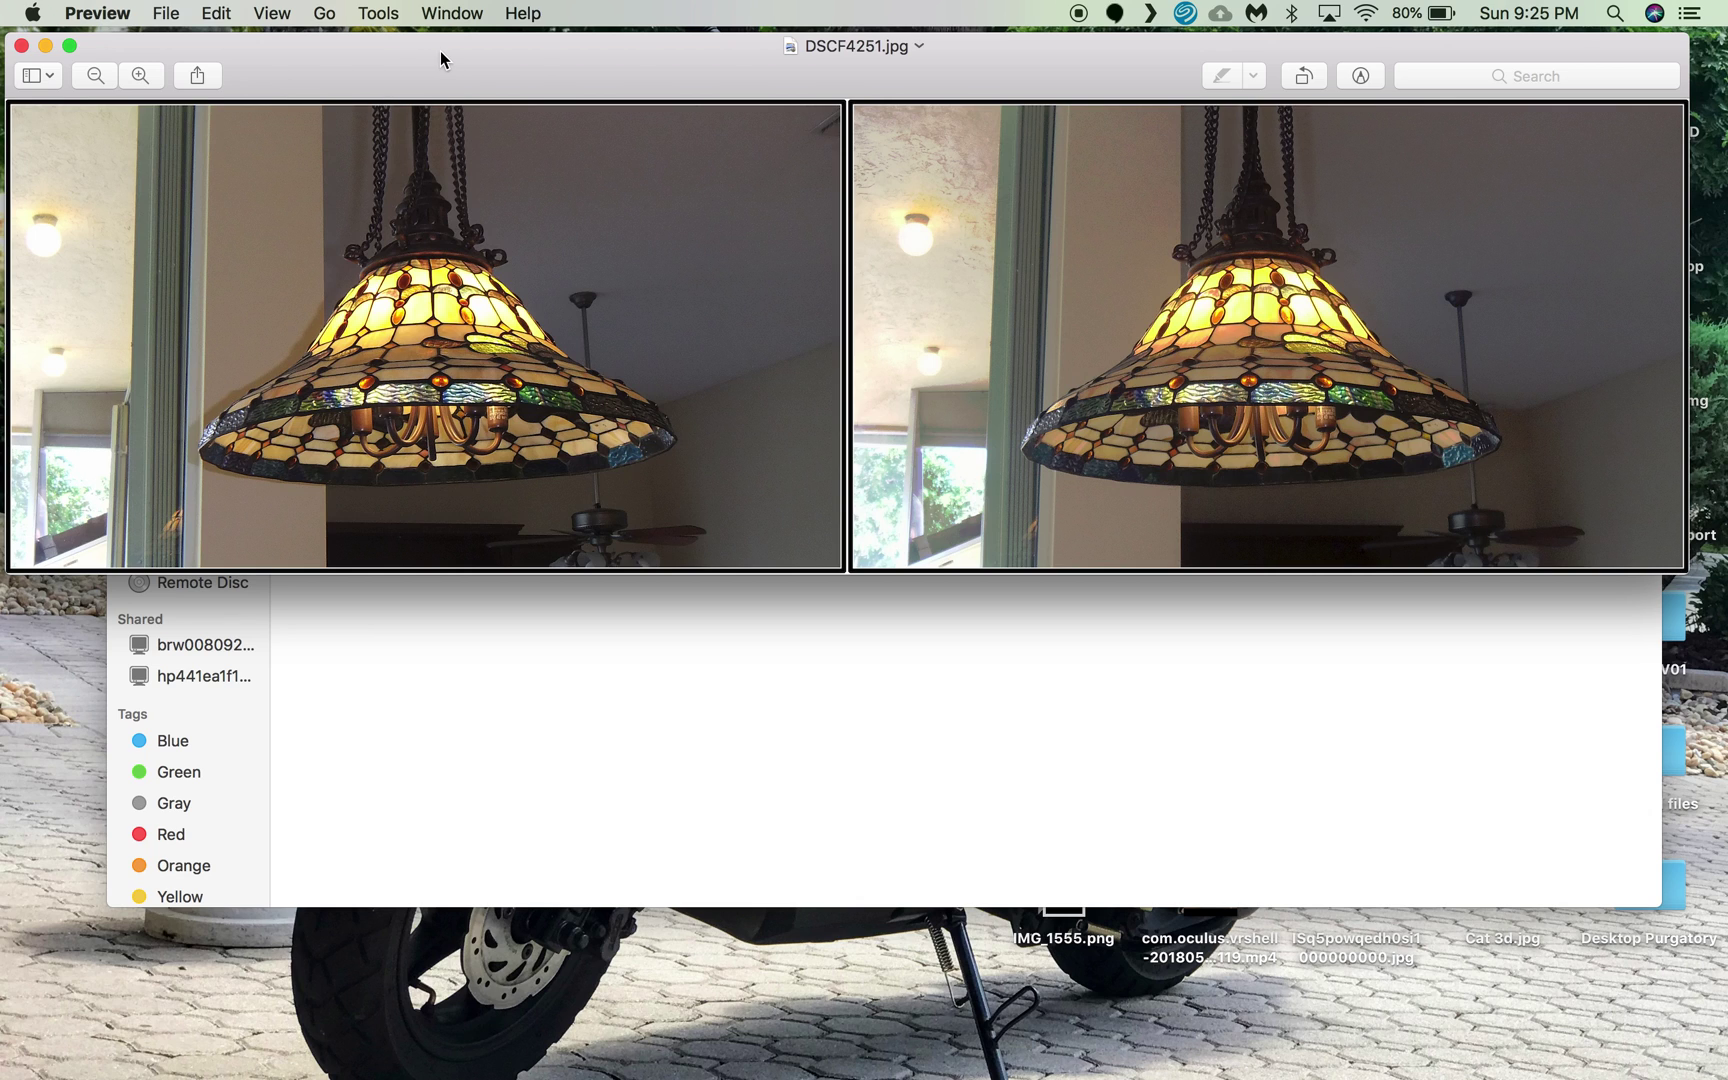
left_click(21, 45)
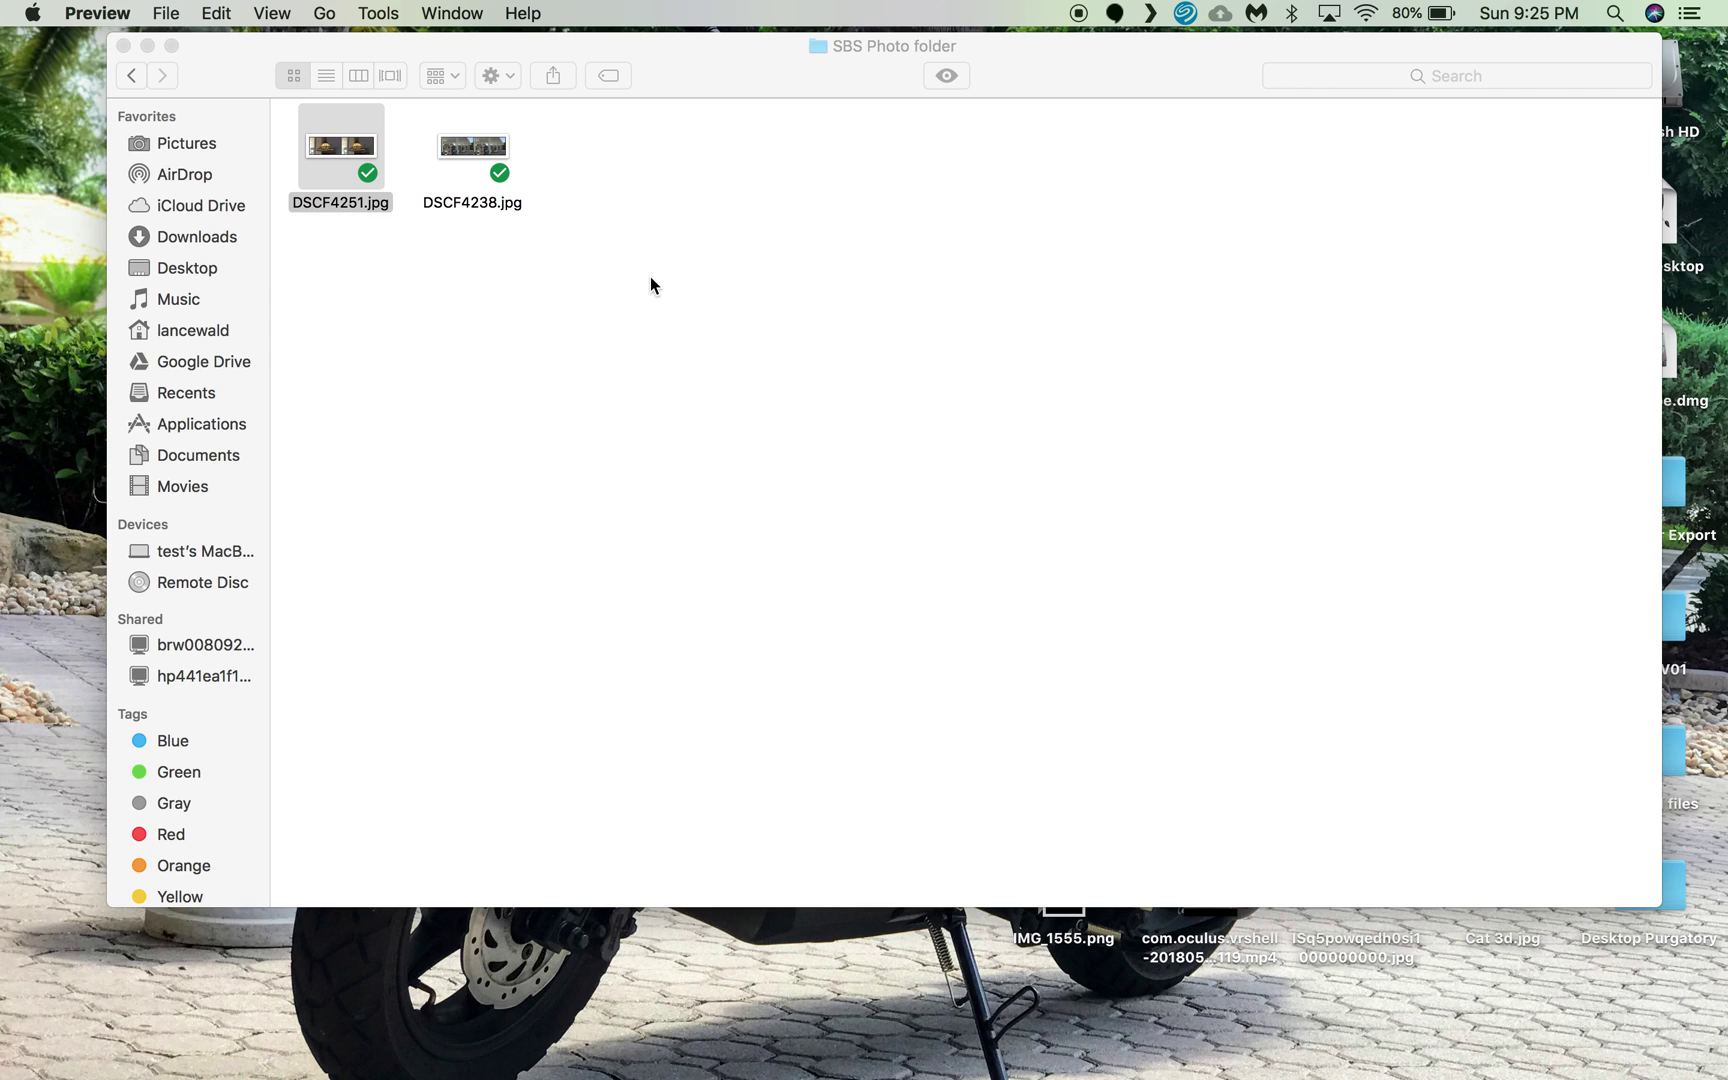
Step: Launch the Plex web app in Chrome from the Plex Media Server menu-bar icon
left_click(1152, 13)
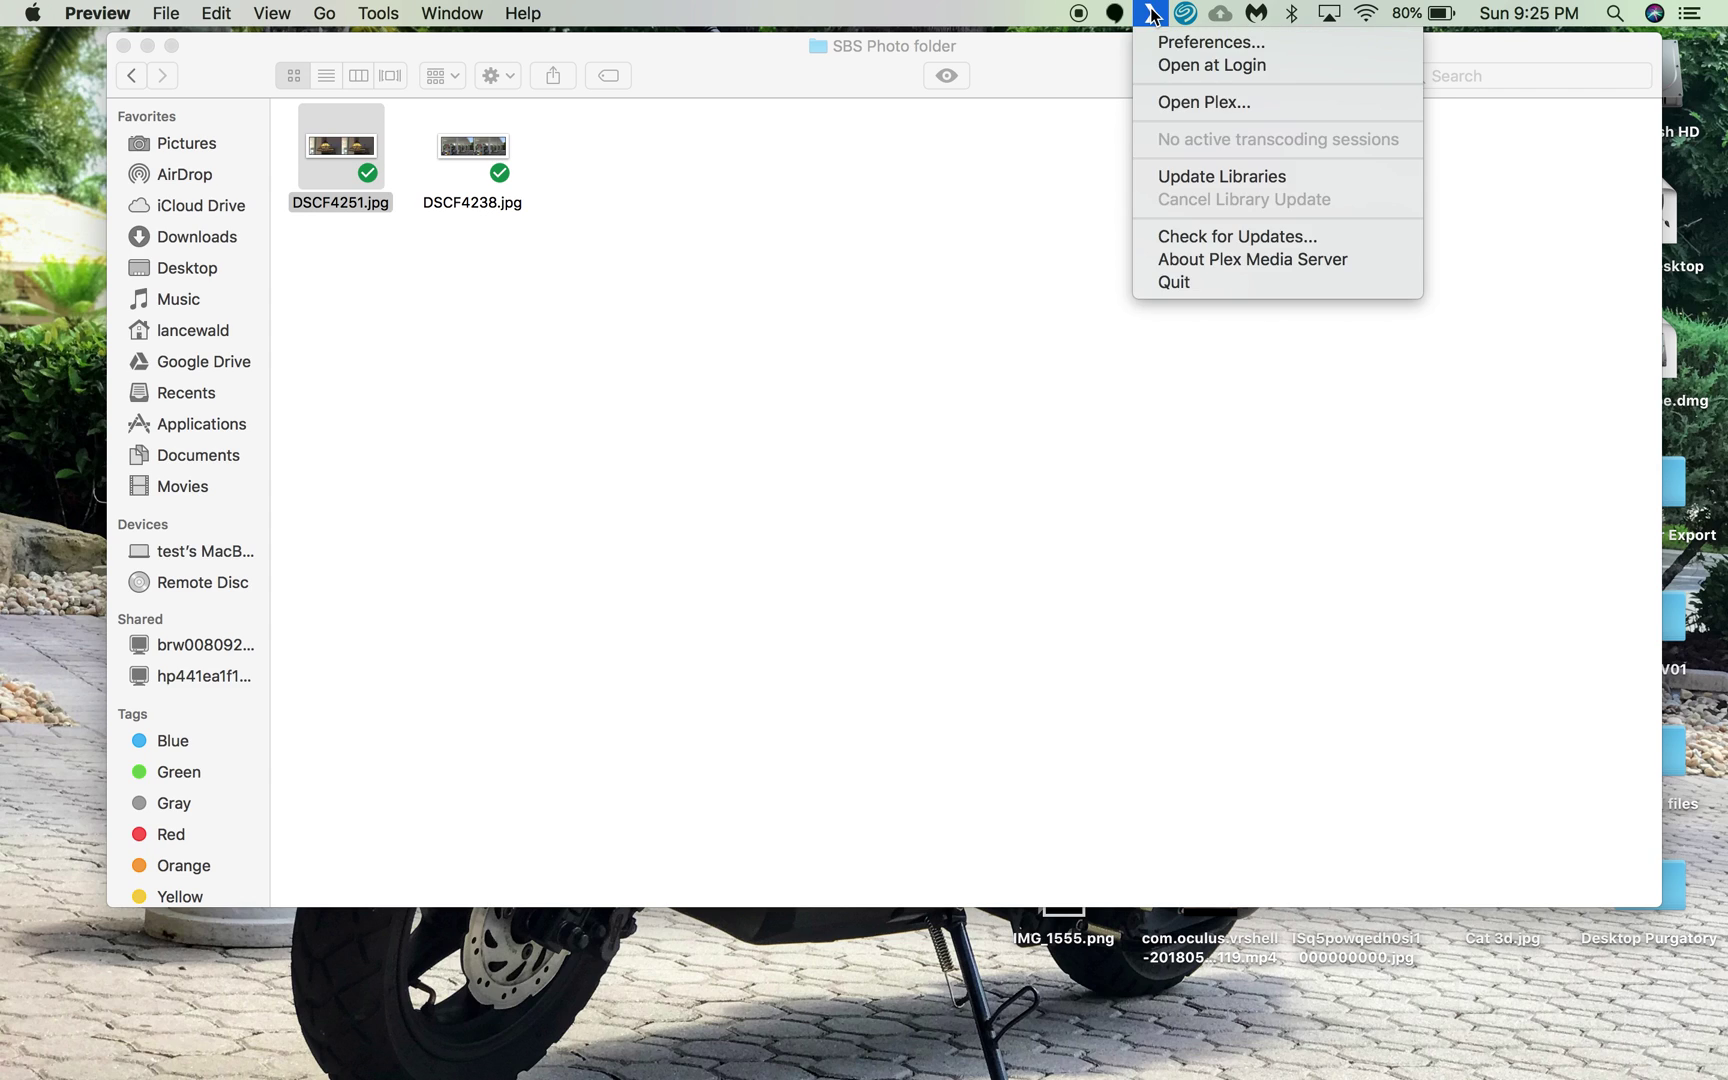
left_click(1173, 103)
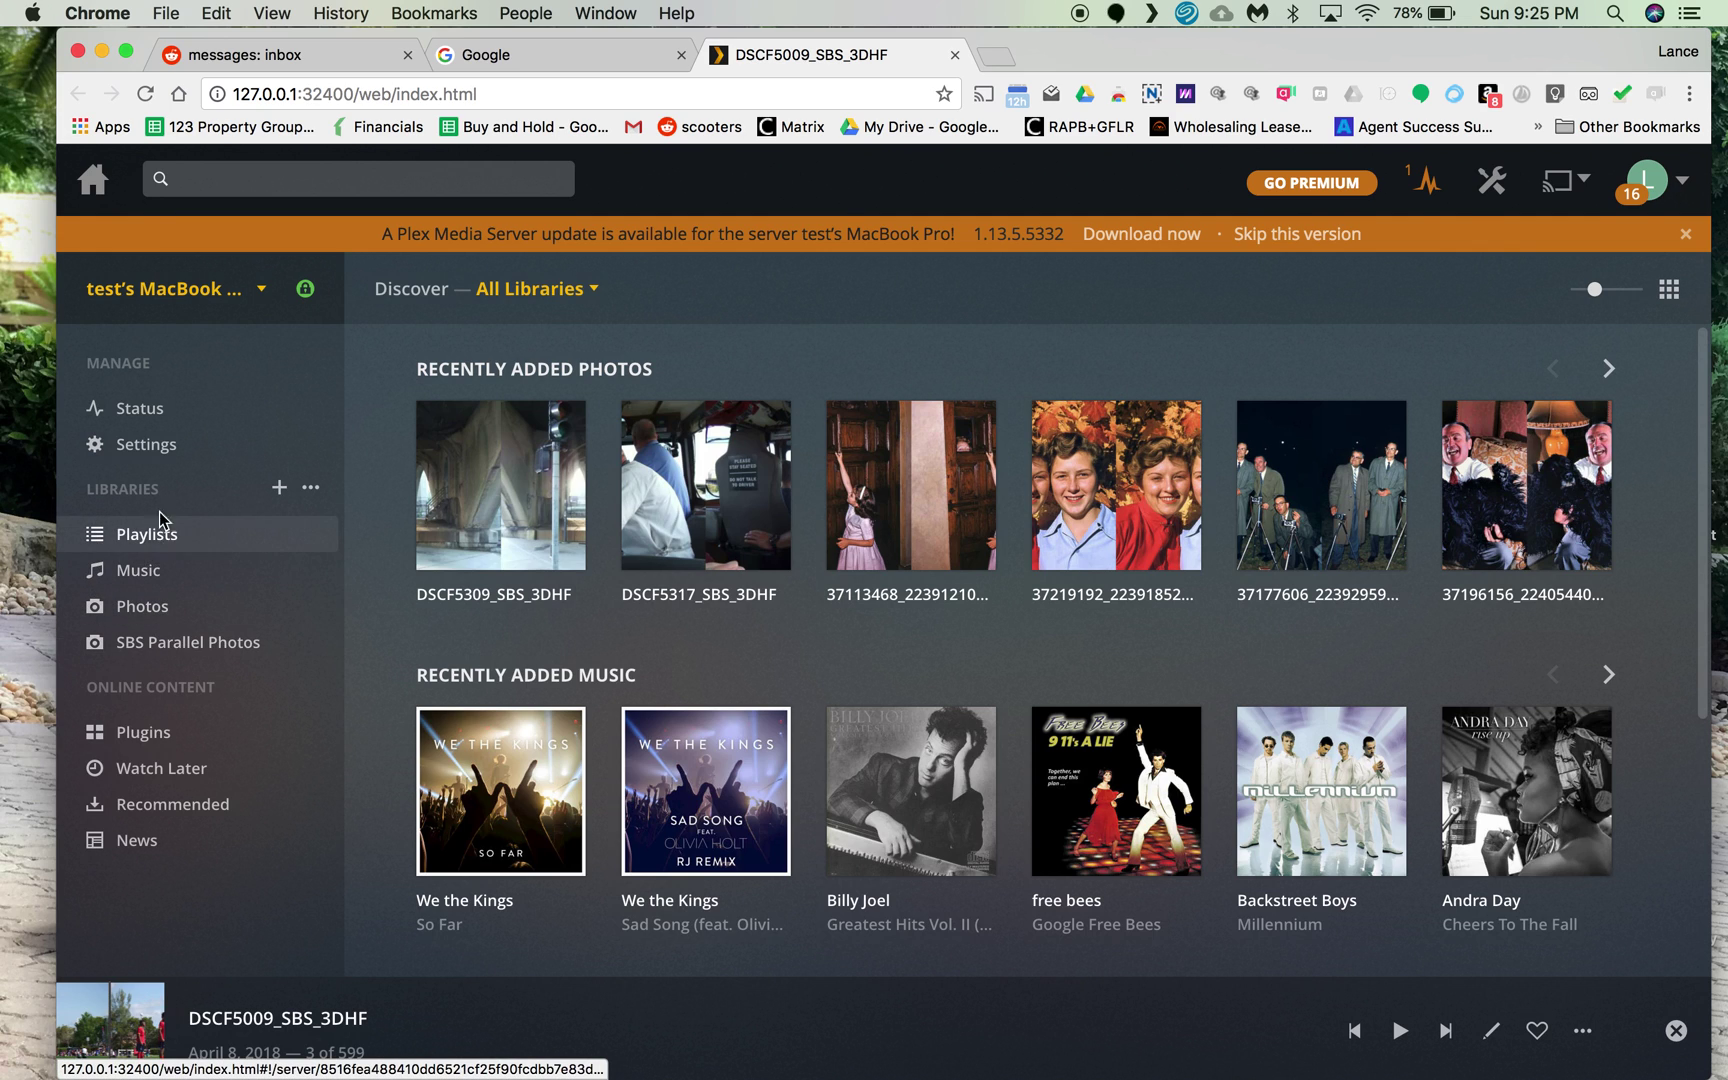
Step: Open the SBS Parallel Photos library and scroll through its side-by-side photos
left_click(171, 643)
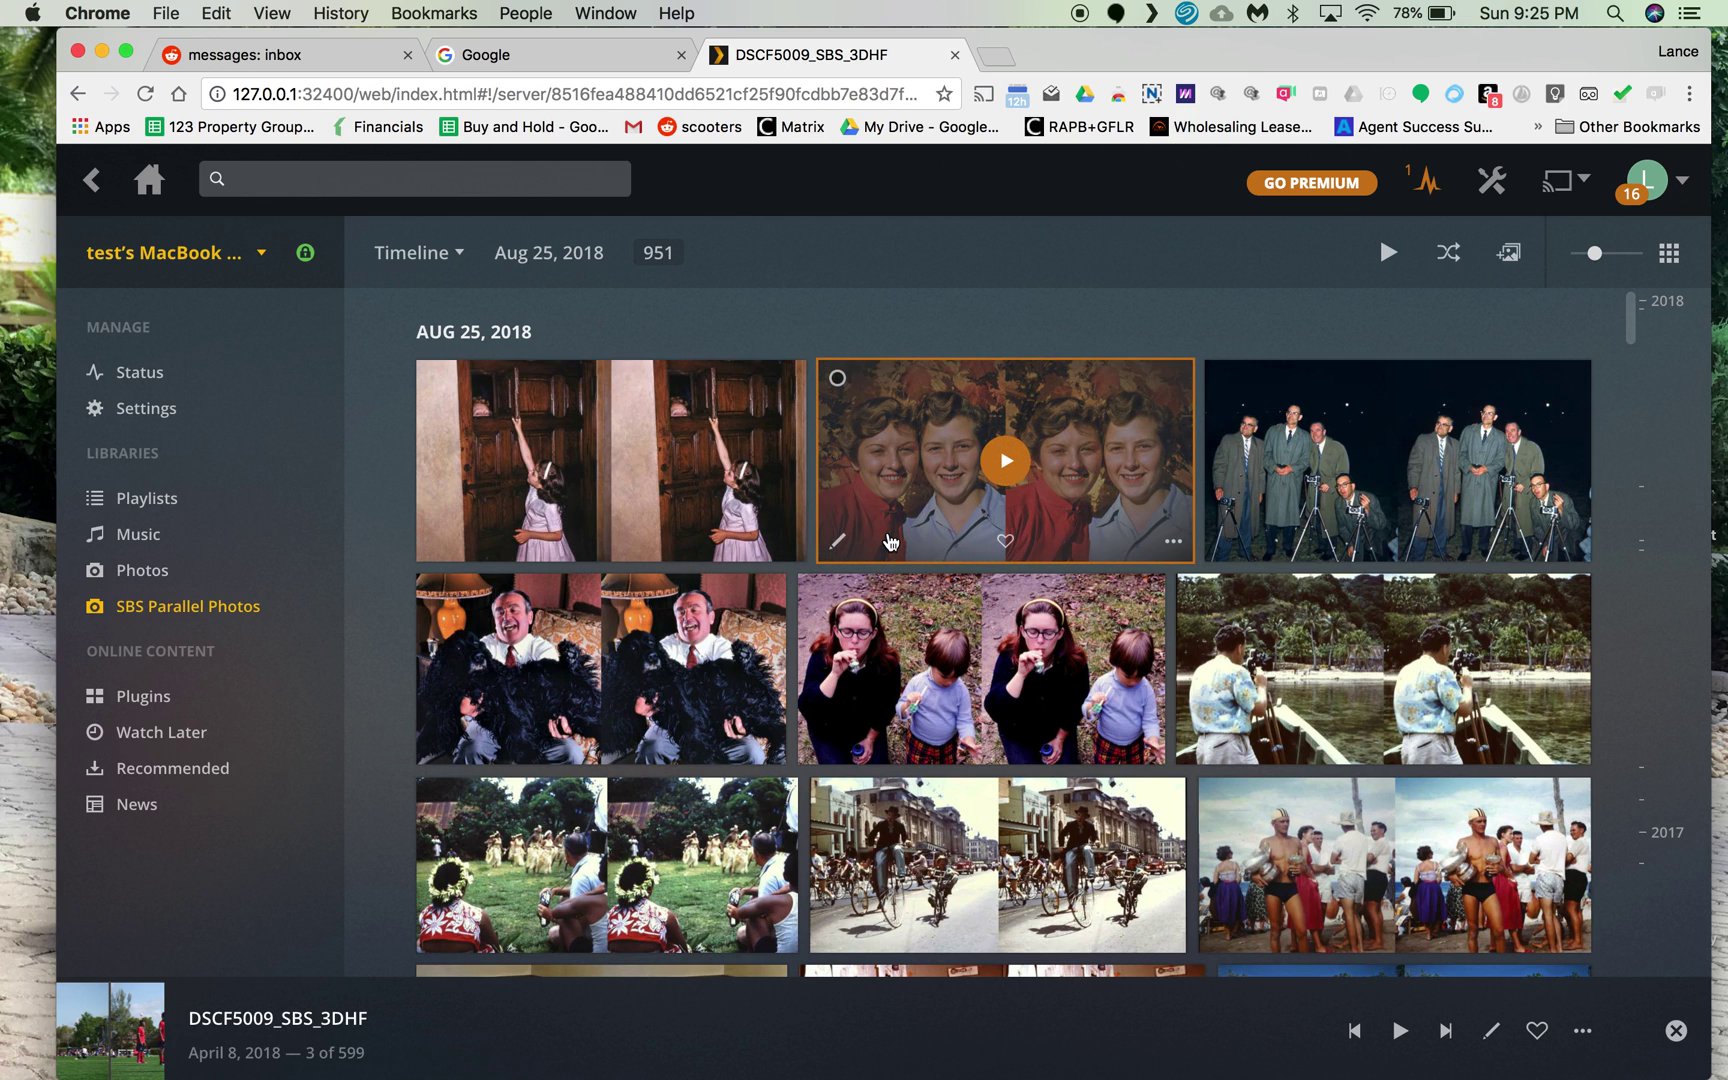
scroll(889, 541, "down", 10)
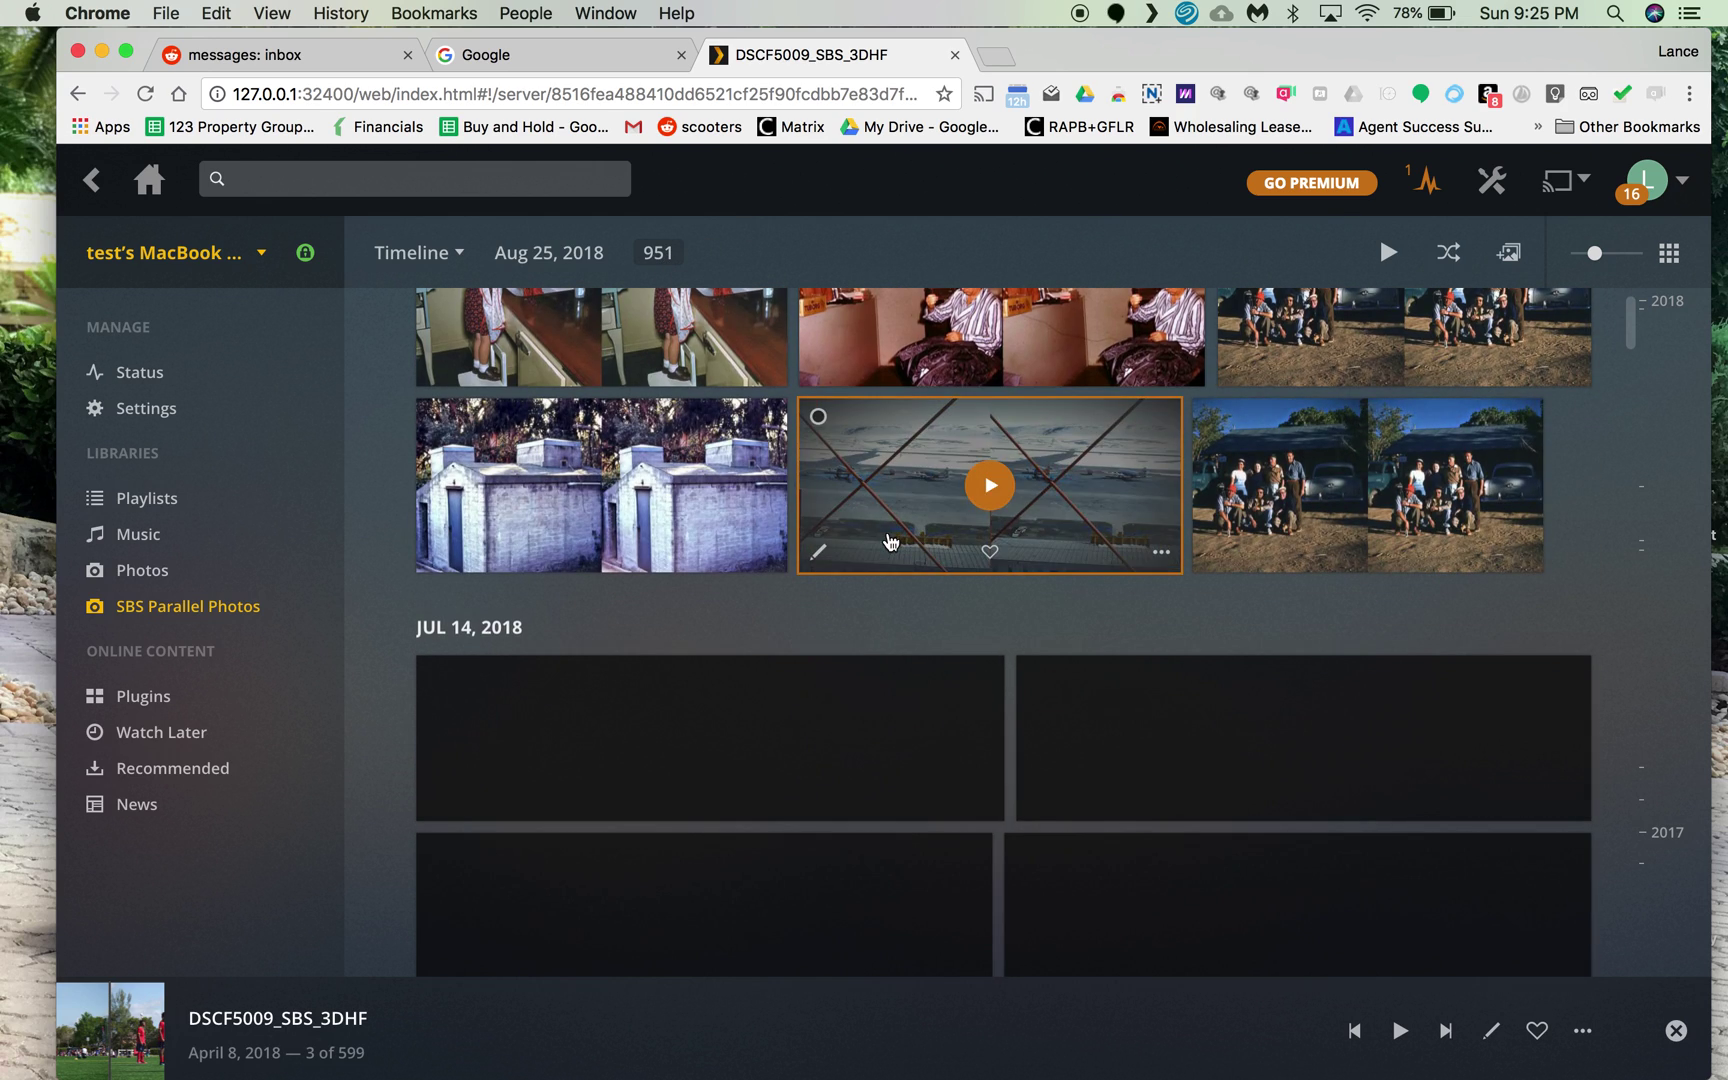
scroll(889, 541, "down", 3)
scroll(889, 541, "up", 8)
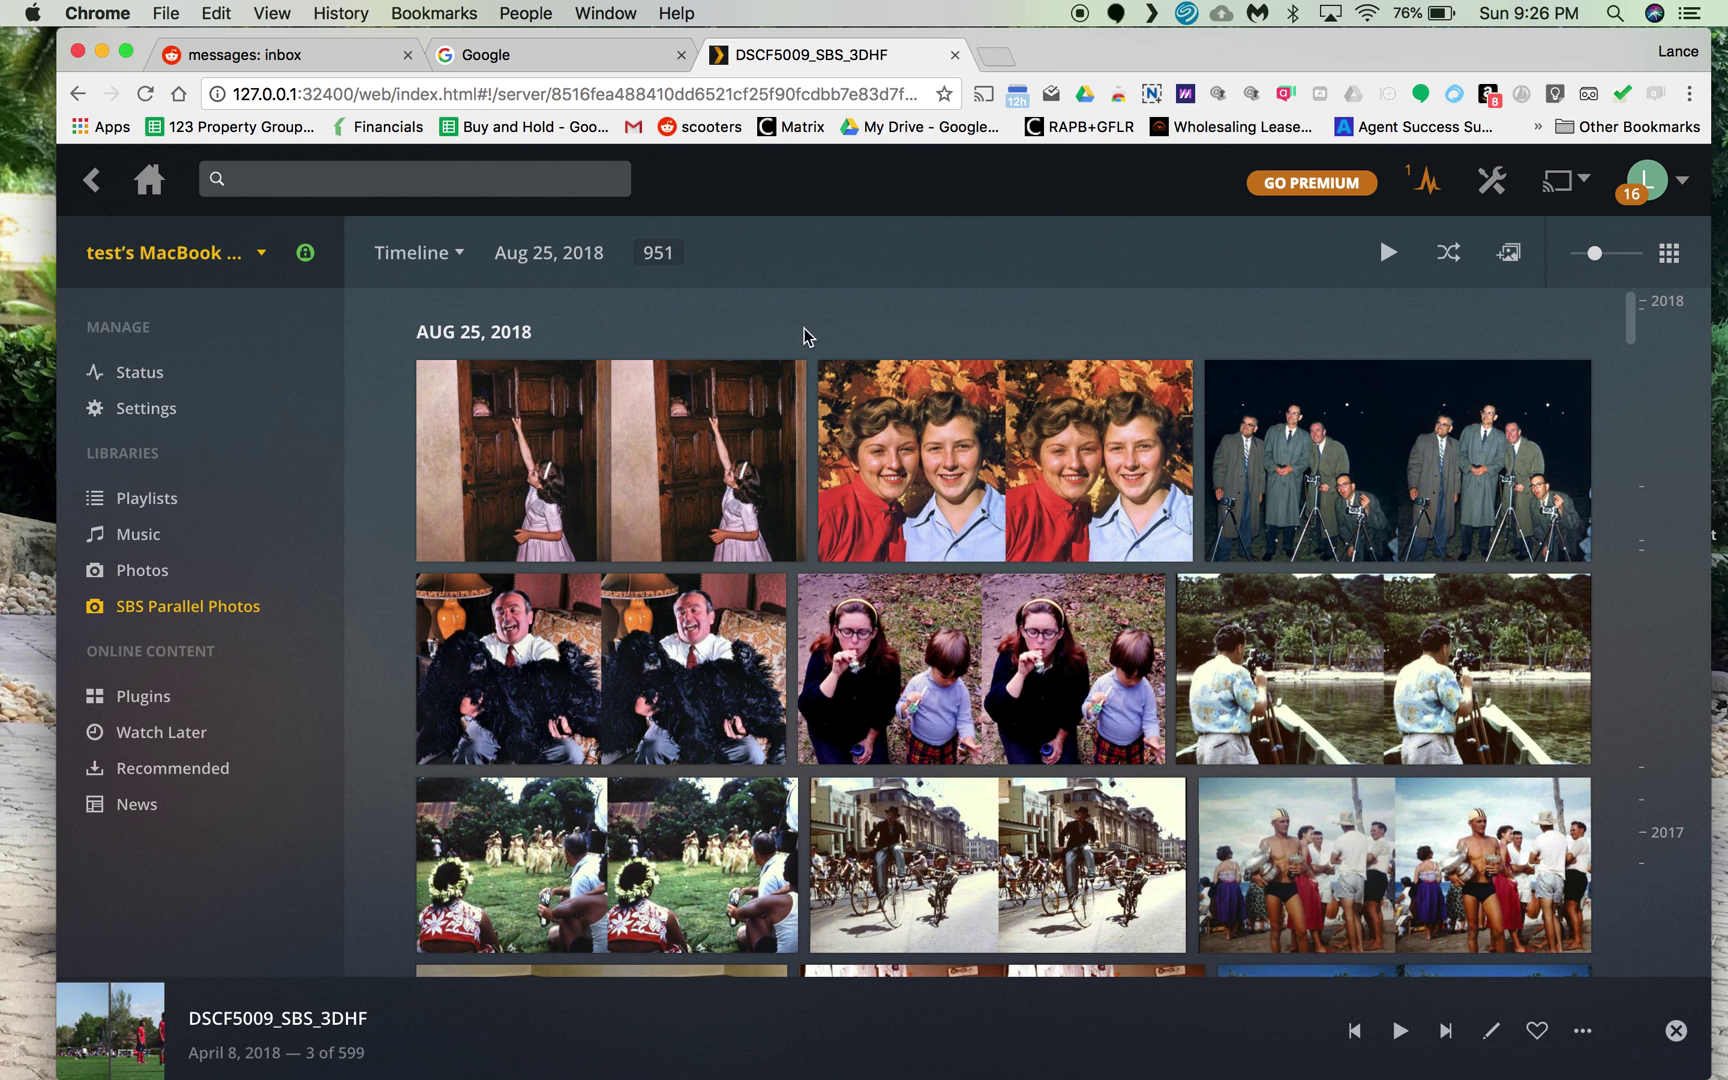
Step: Move Chrome aside and bring the SBS Photo Finder window to the front
mouse_move(1068, 646)
left_click_drag(1181, 55, 1268, 636)
left_click(1048, 296)
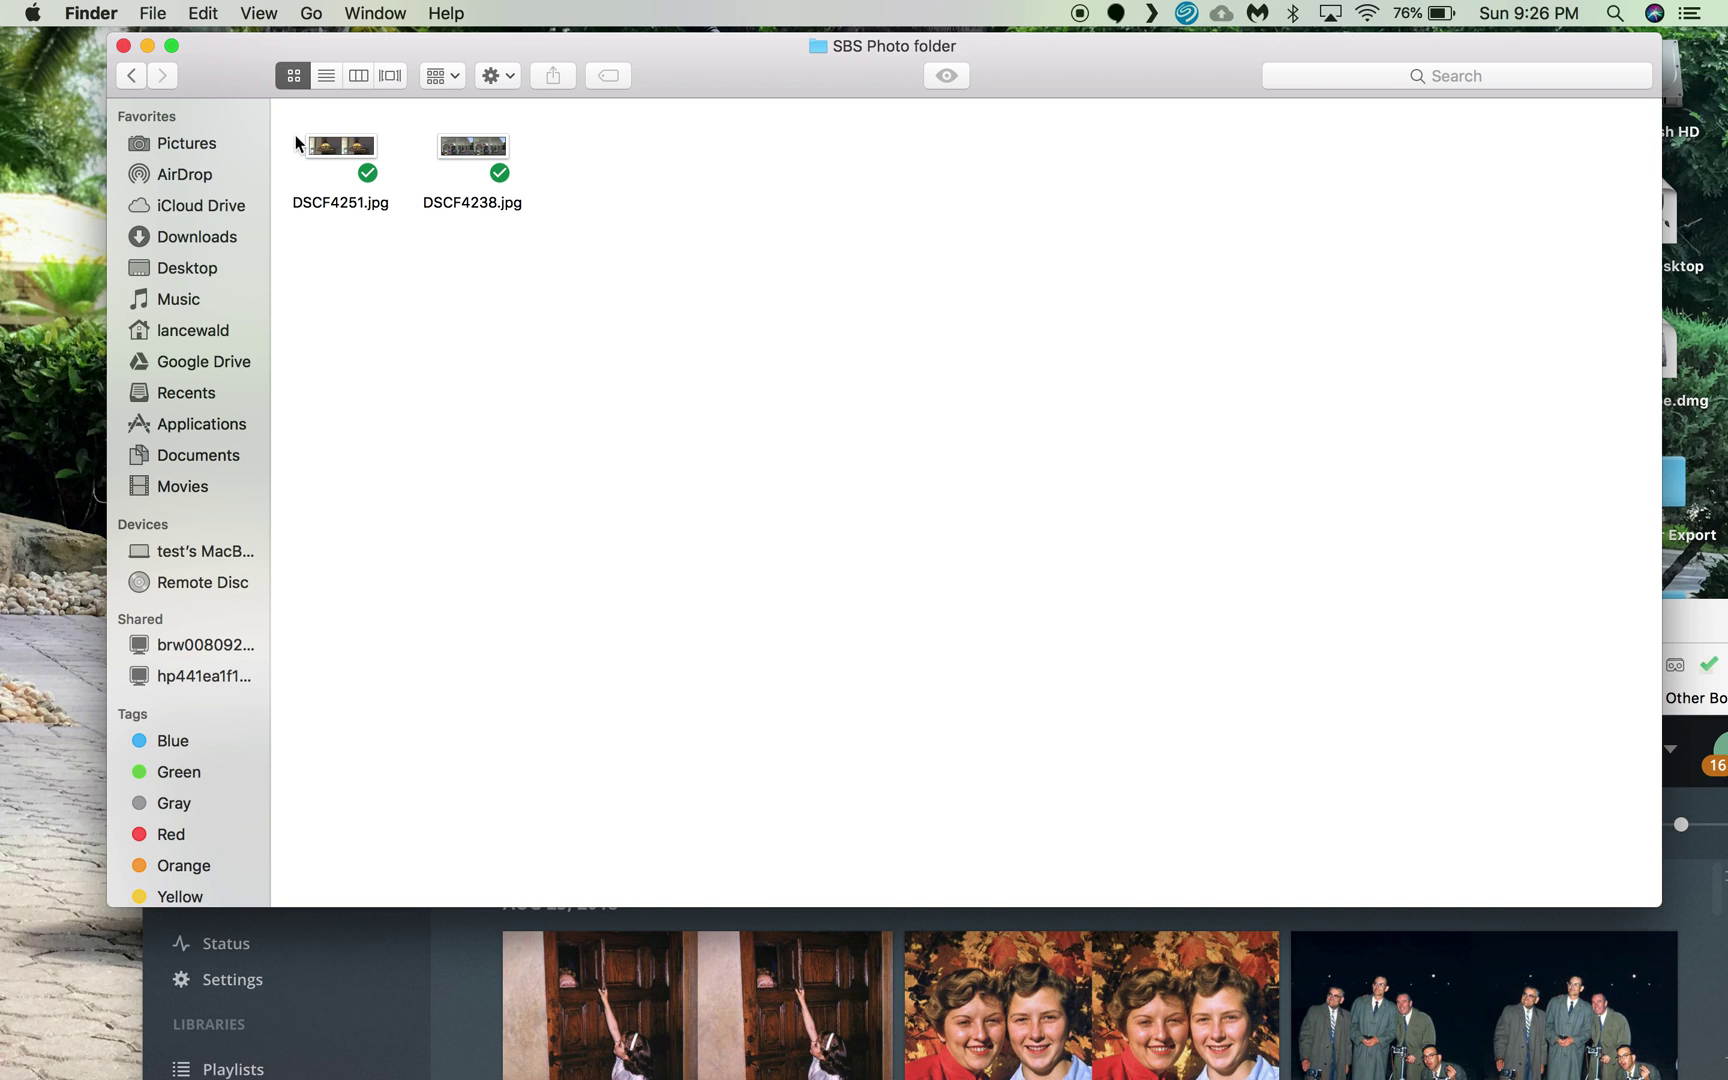
Step: Batch-rename DSCF4251.jpg and DSCF4238.jpg by adding '_3DHF' after the name
left_click_drag(293, 131, 552, 216)
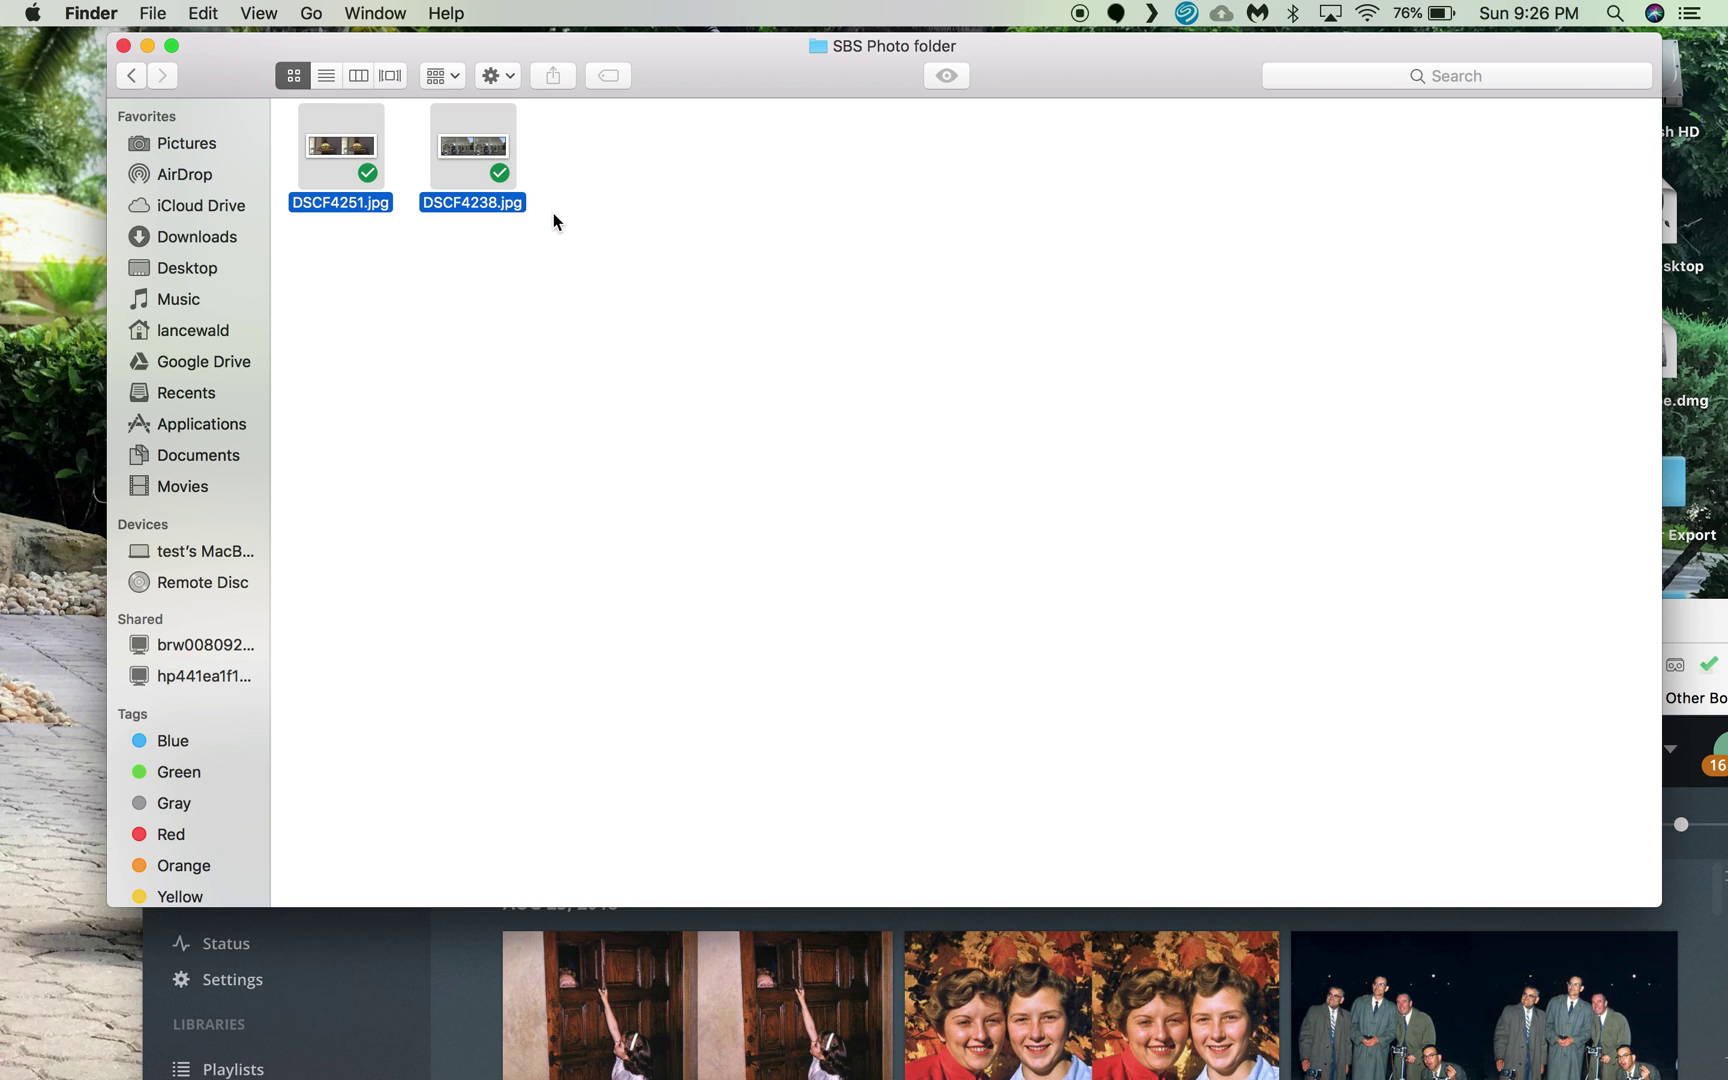
right_click(462, 148)
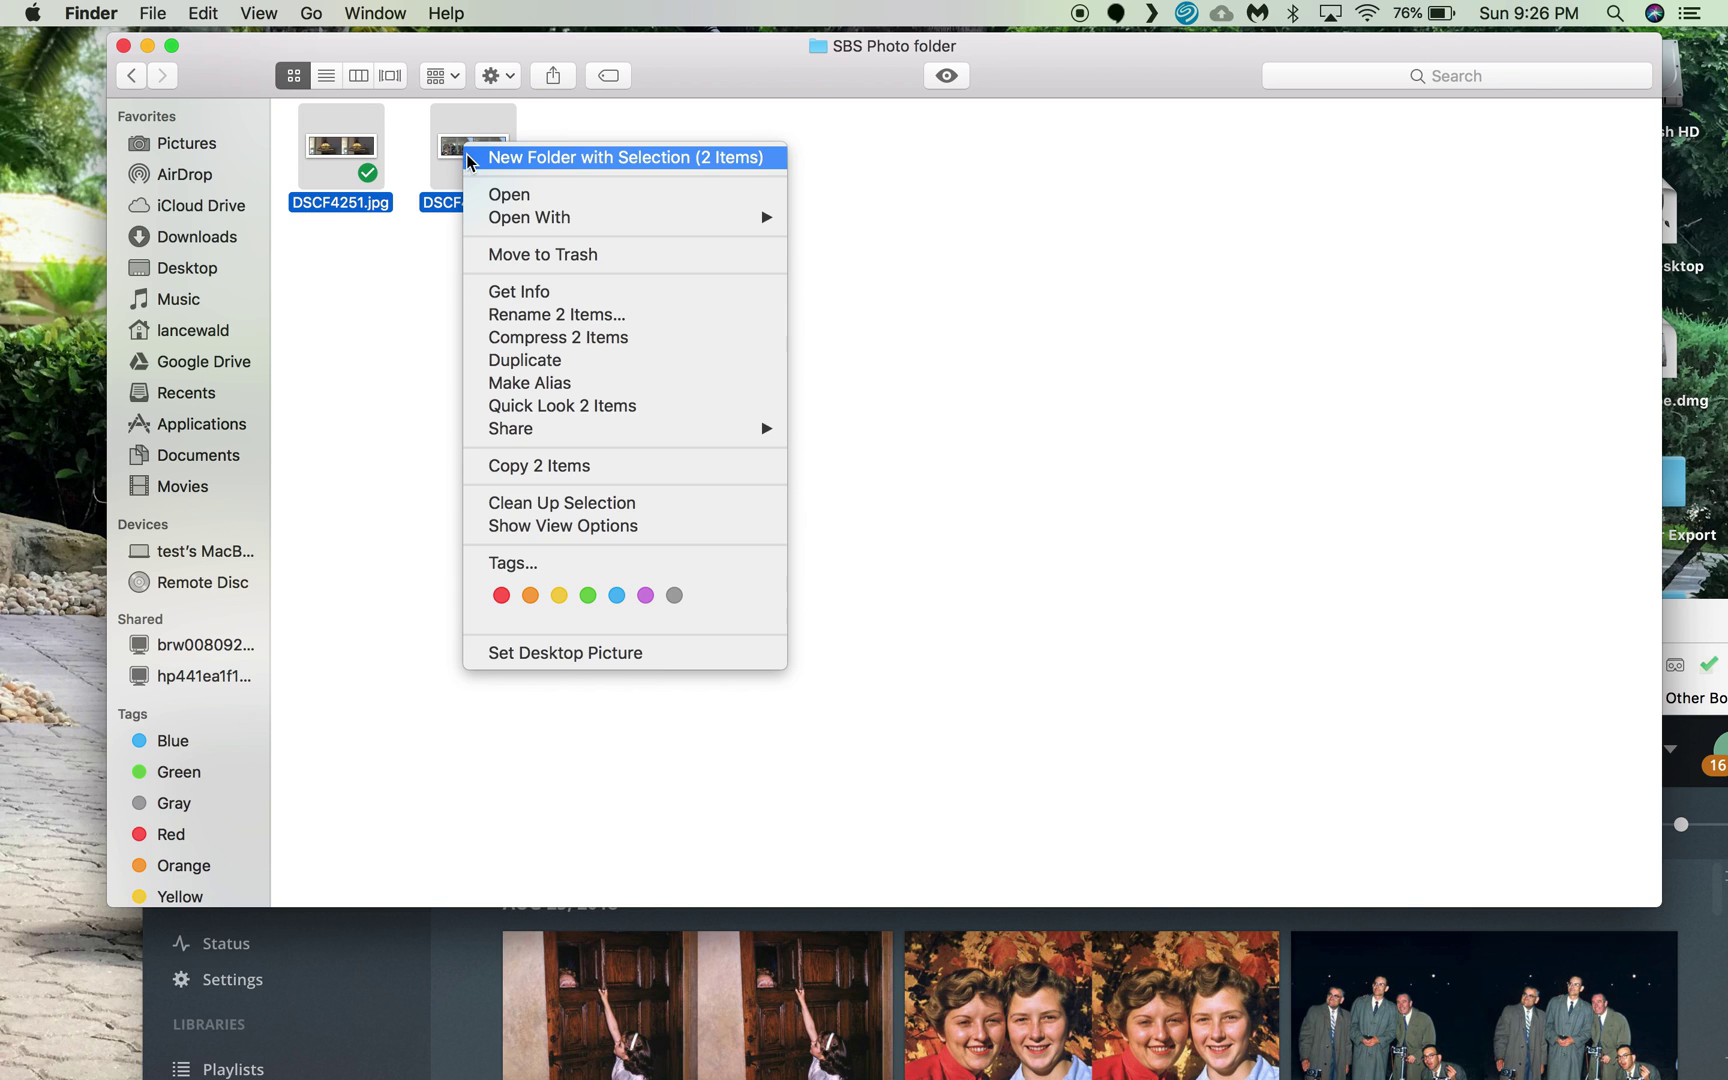
left_click(512, 315)
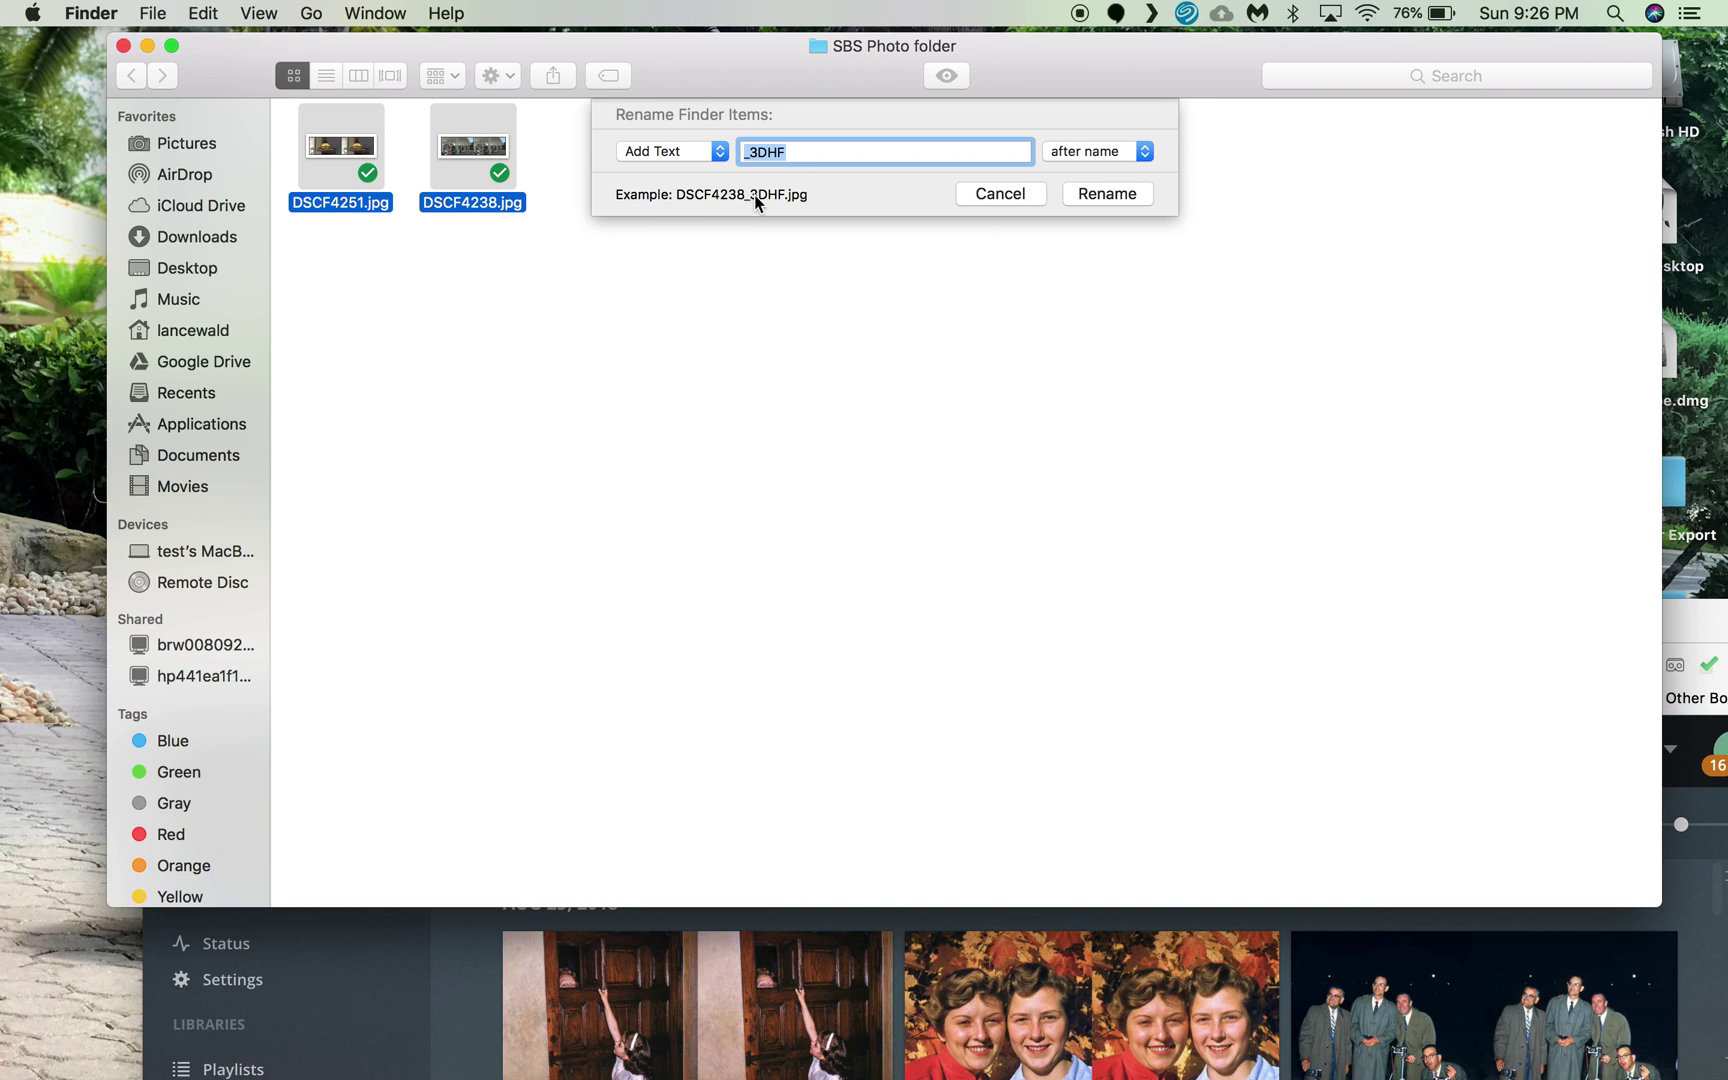
left_click(697, 153)
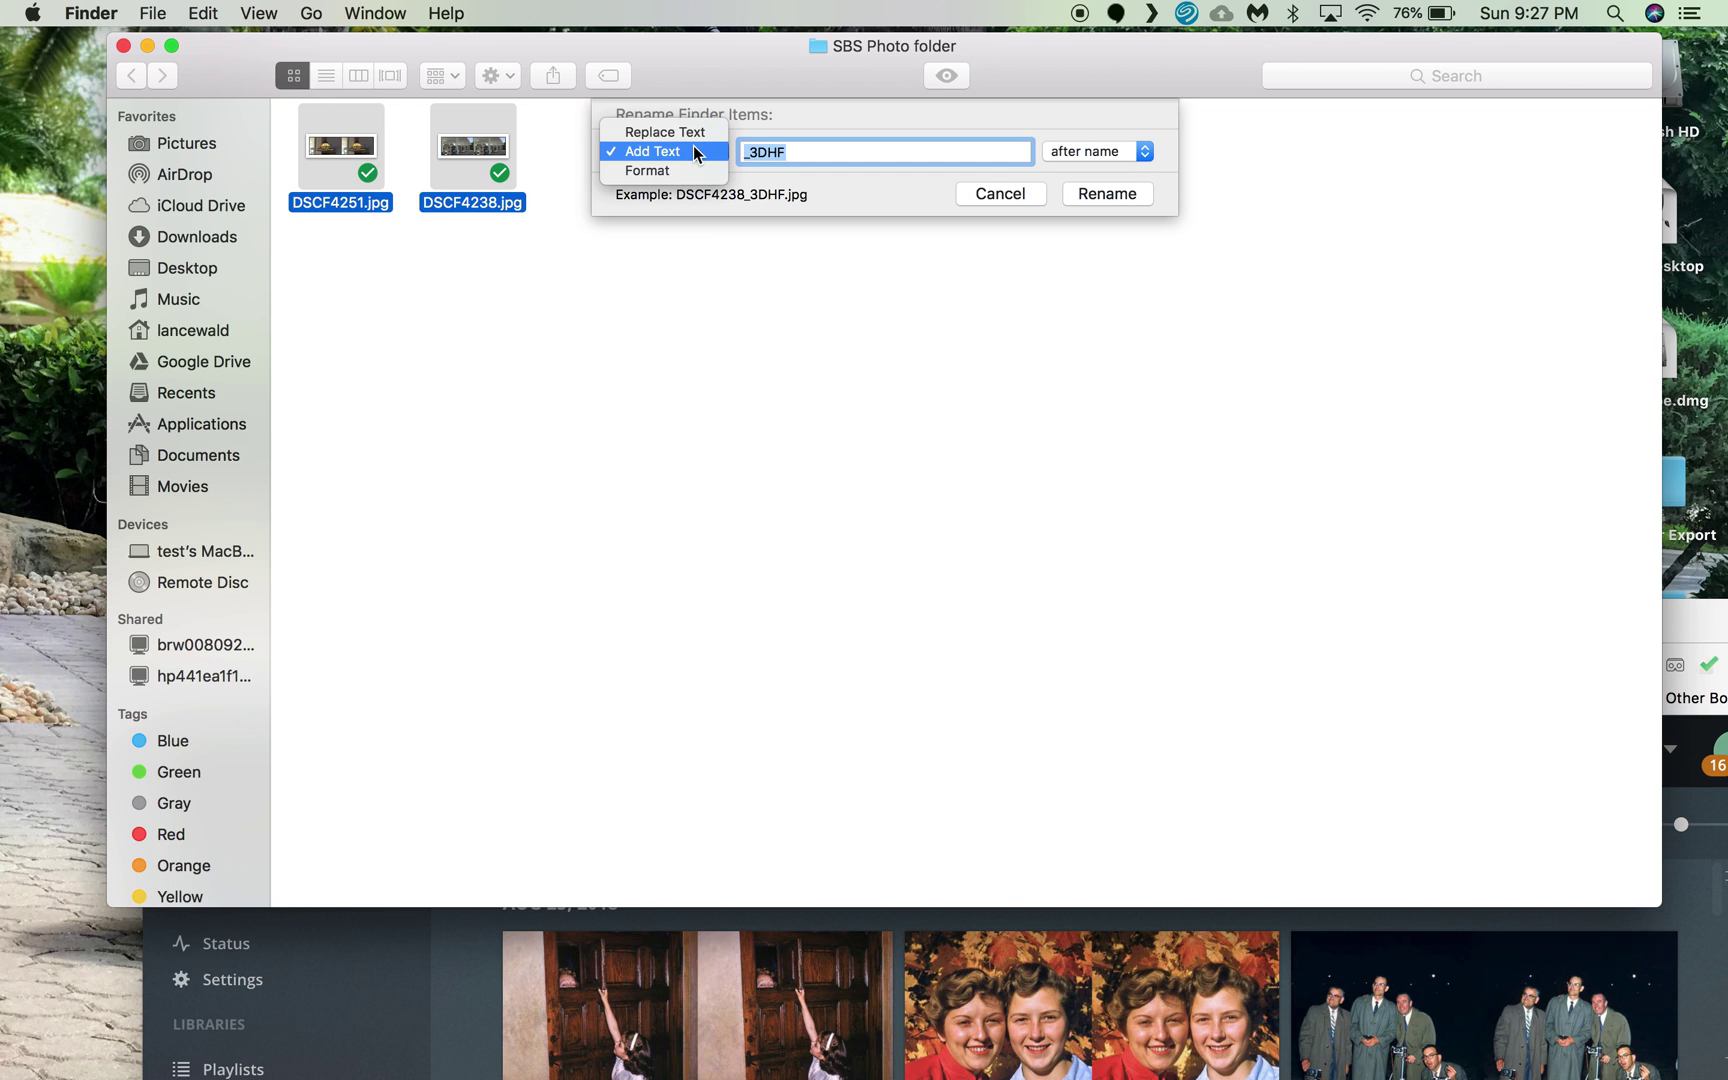
left_click(693, 133)
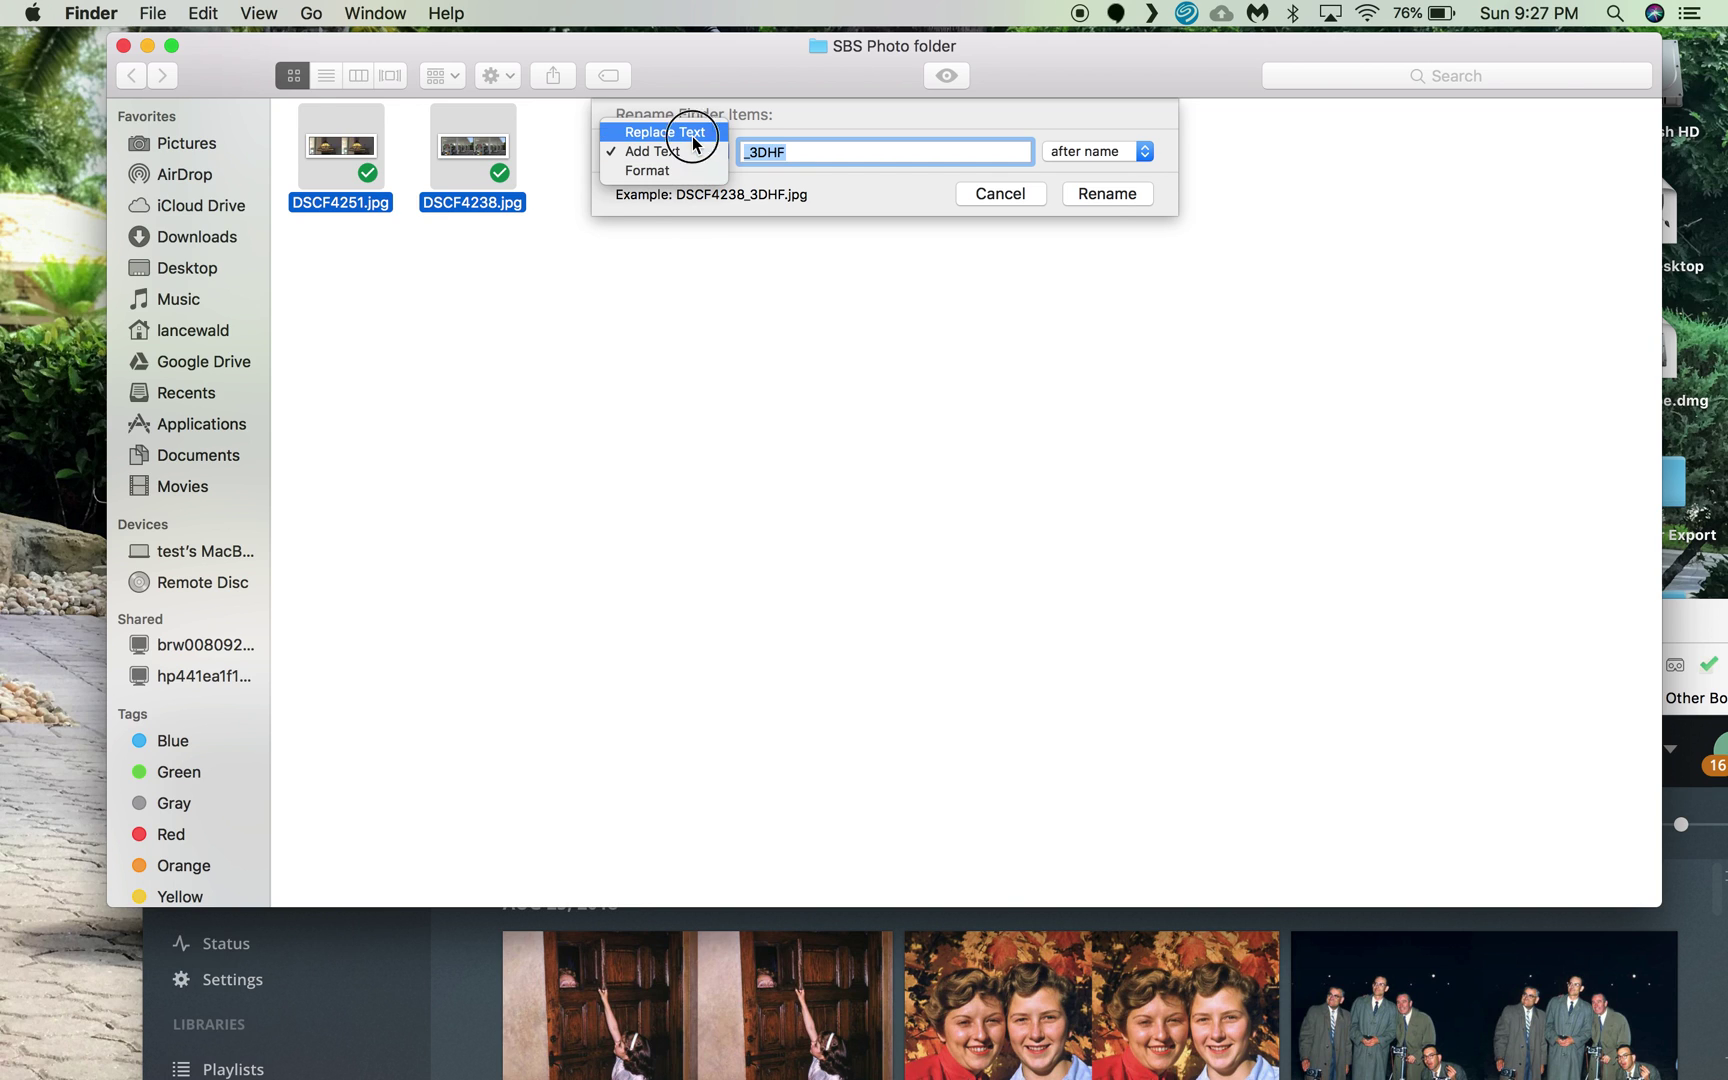
left_click(693, 147)
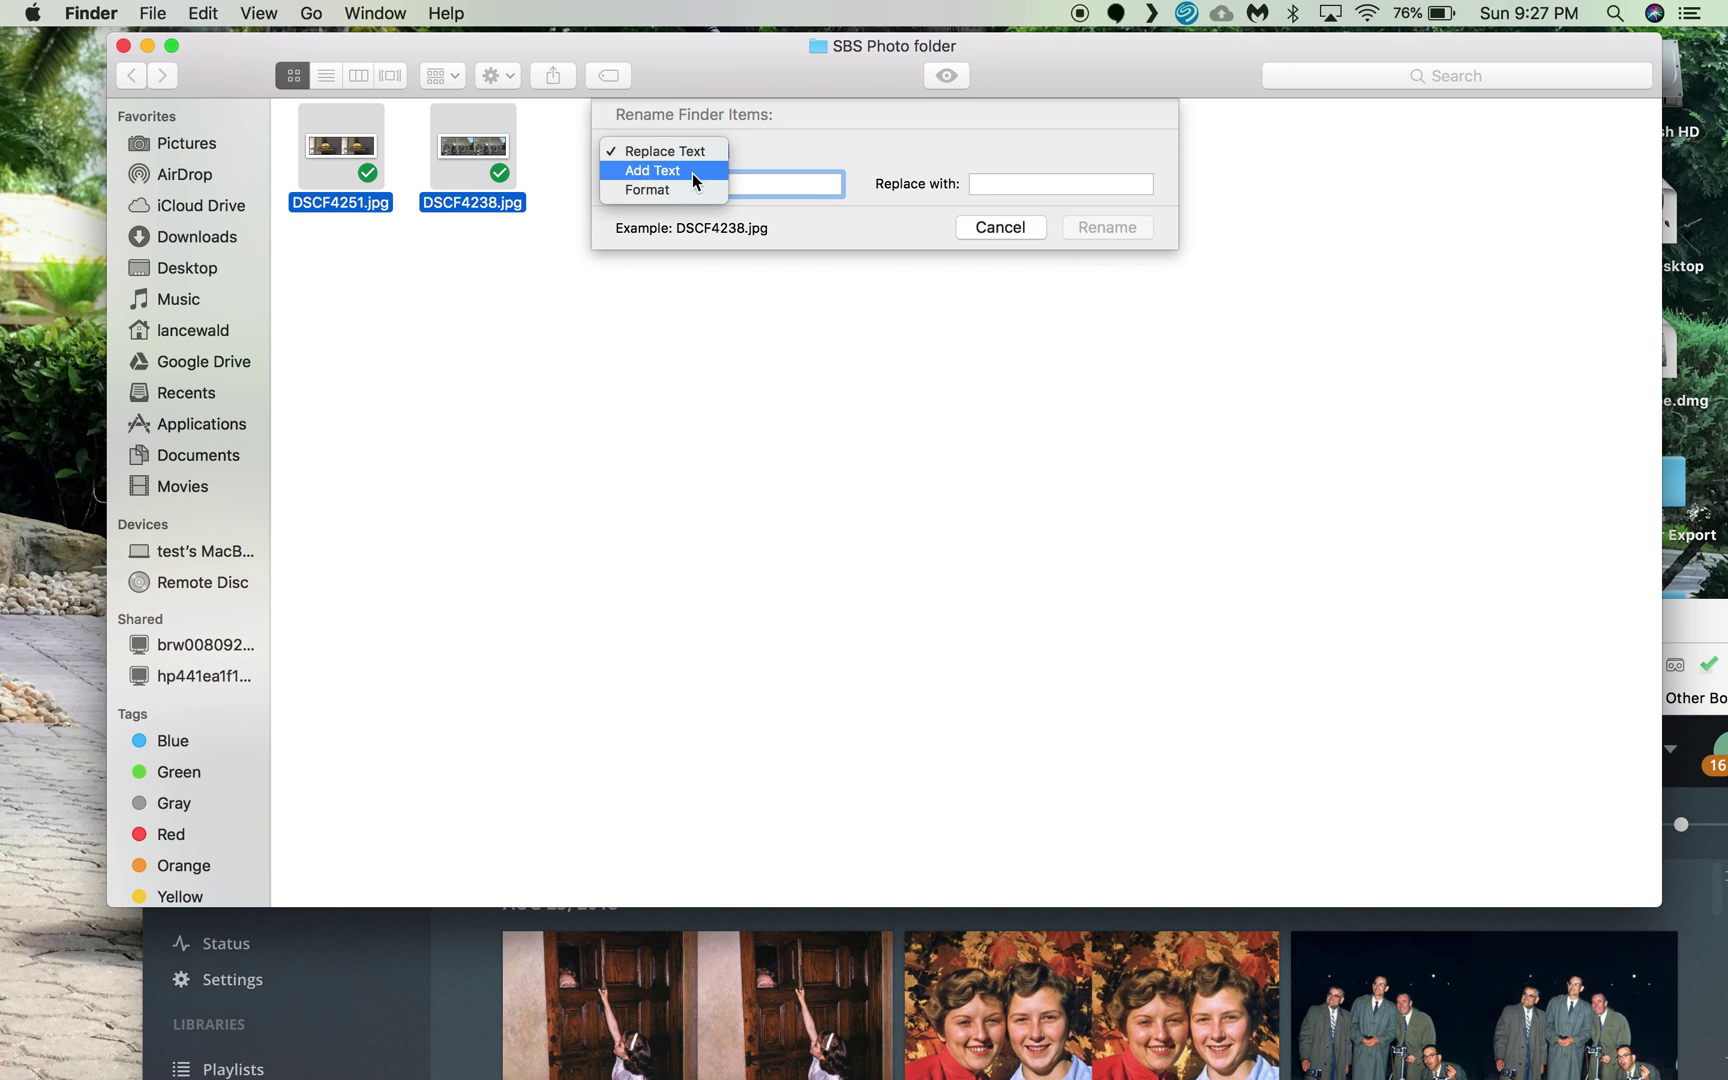
left_click(690, 186)
left_click(687, 147)
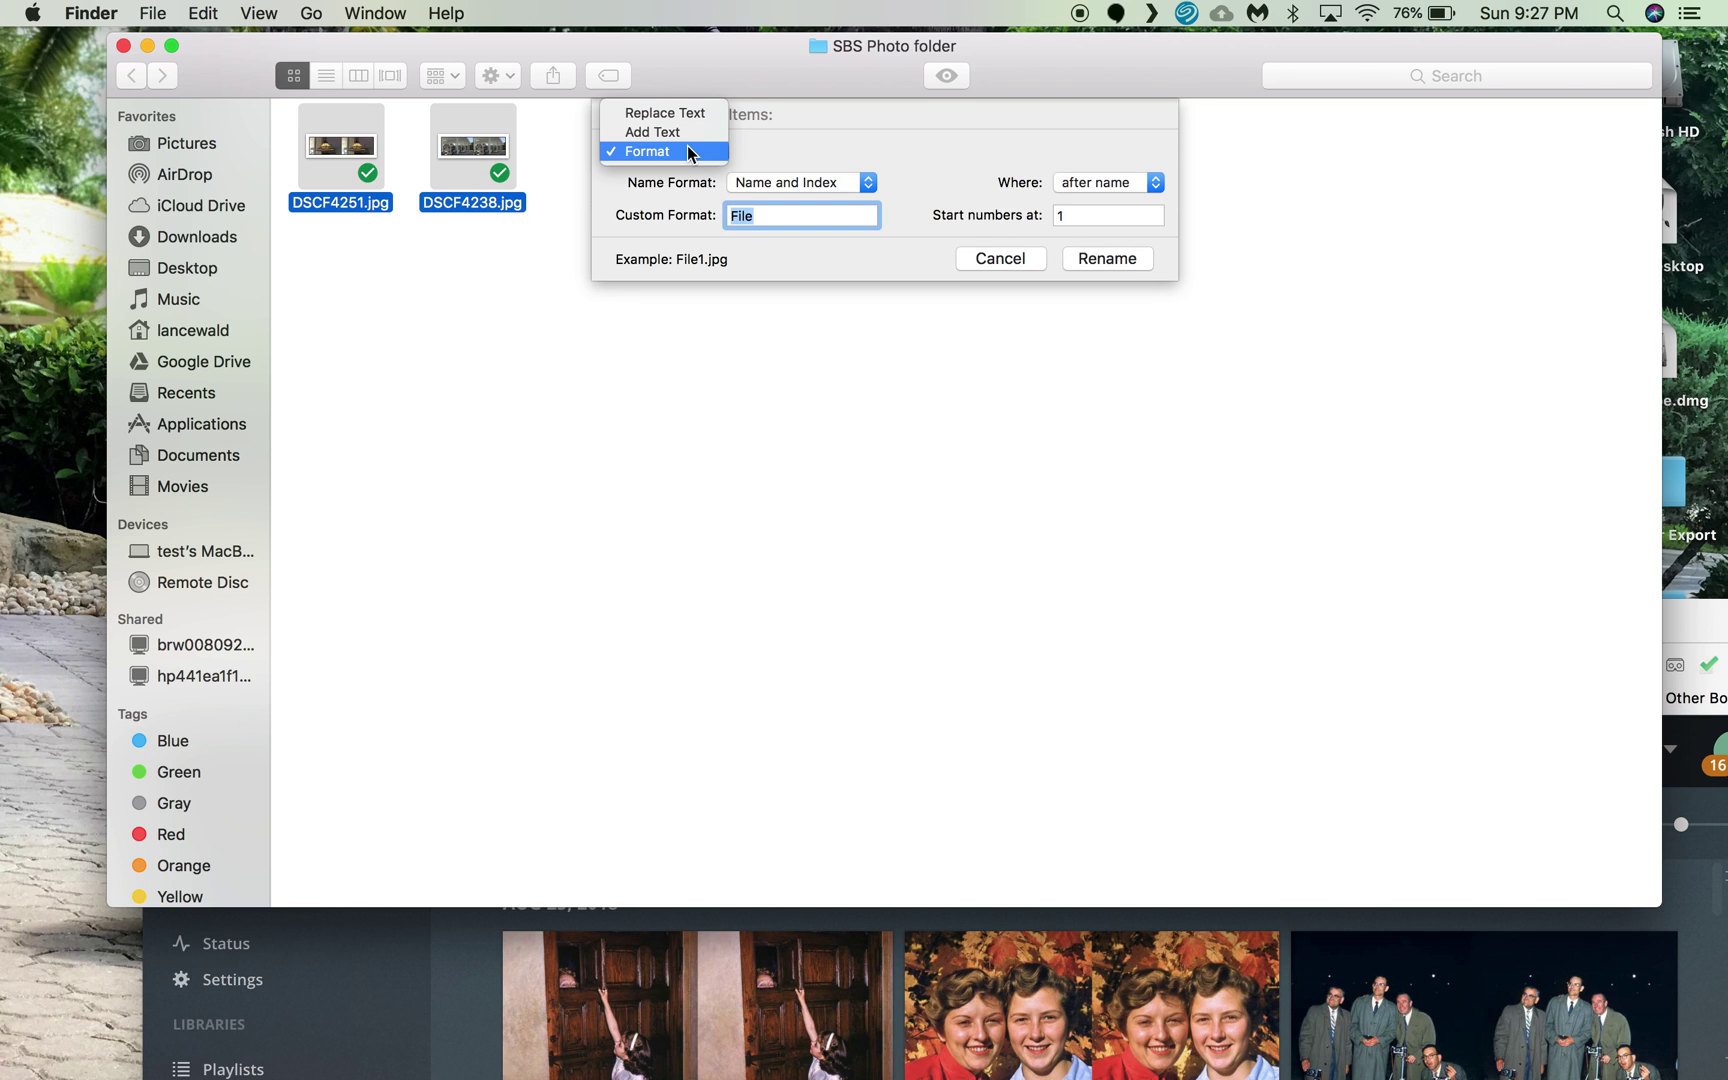
left_click(680, 136)
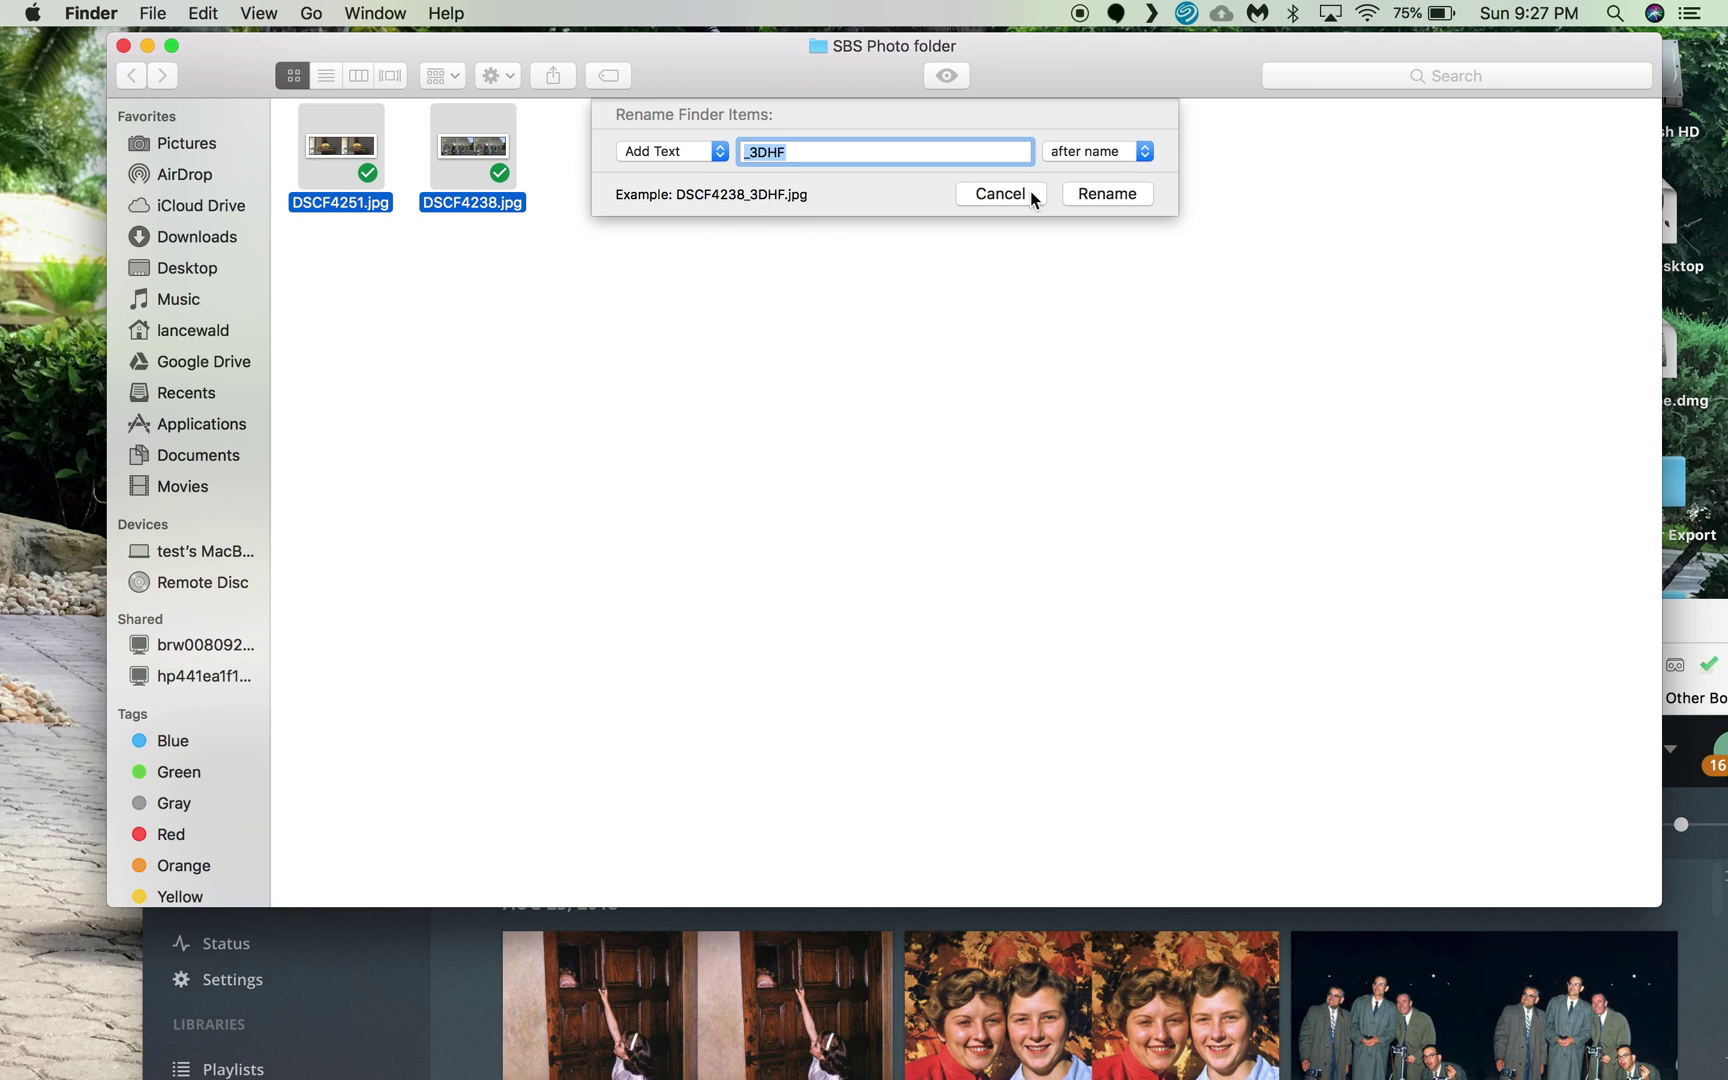
left_click(1094, 200)
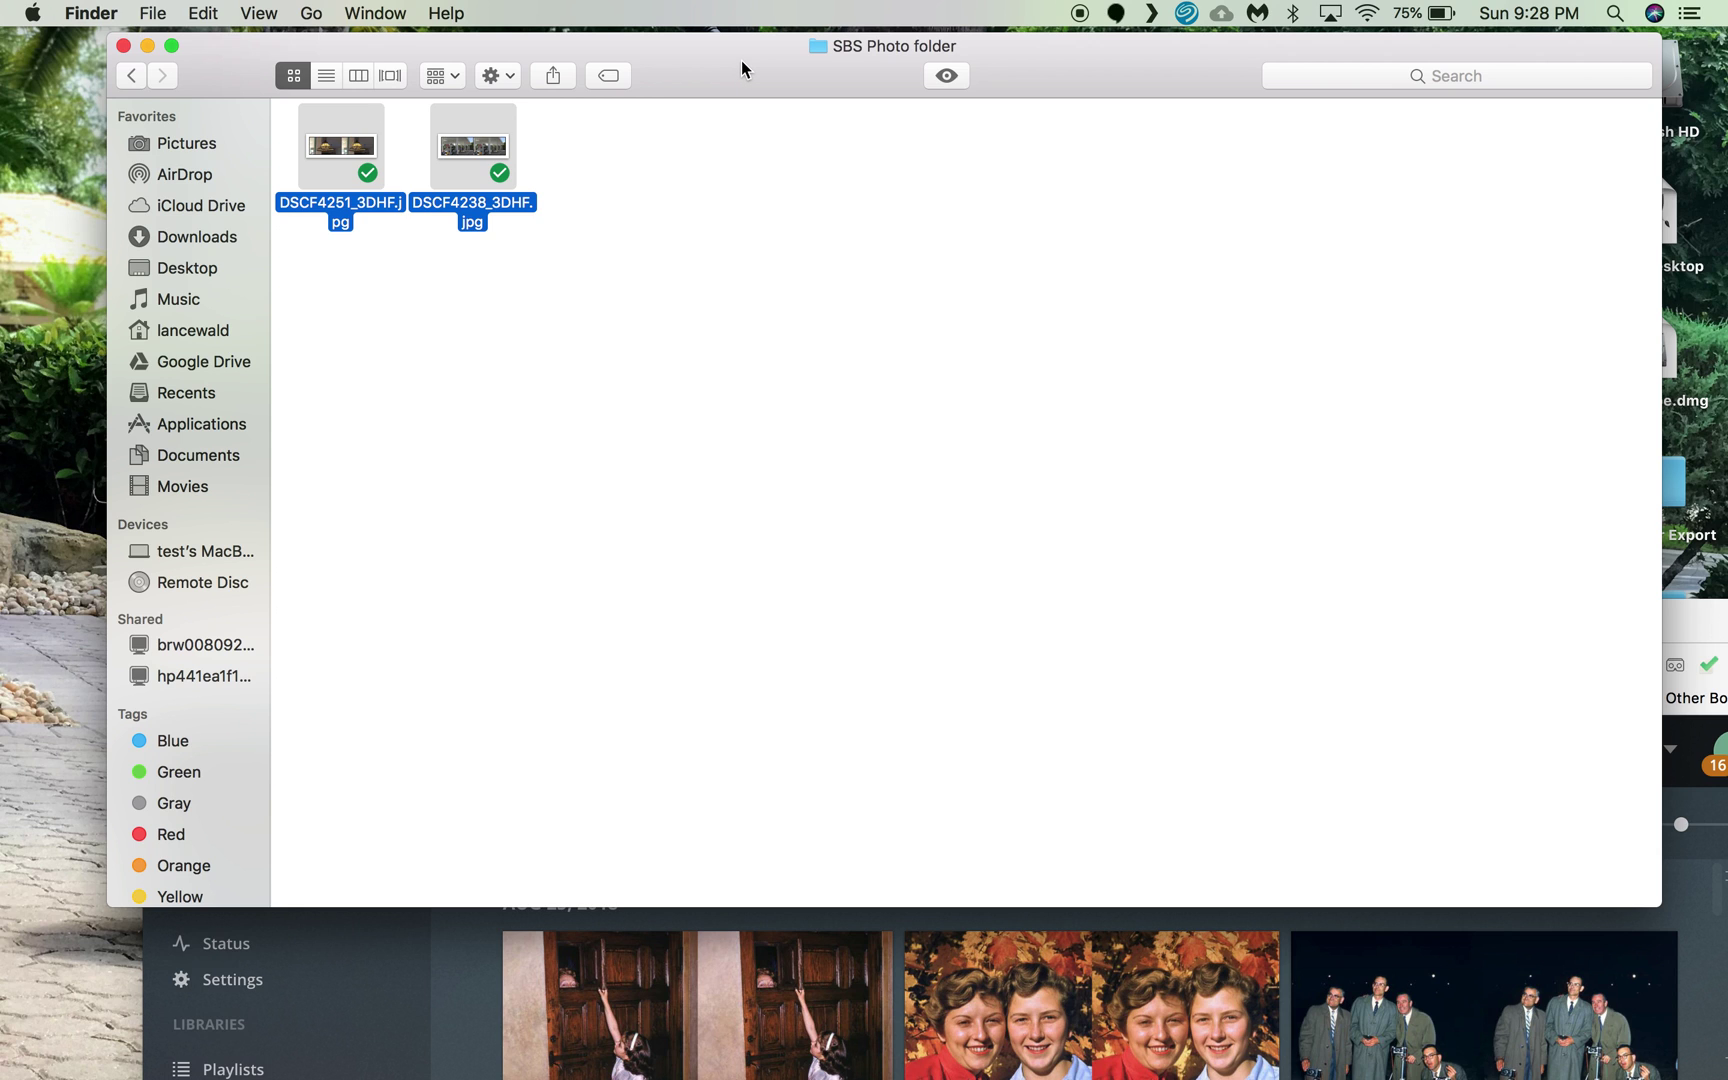
Step: Drag the SBS Photo window down and right to reveal the desktop icons
left_click_drag(741, 59, 753, 155)
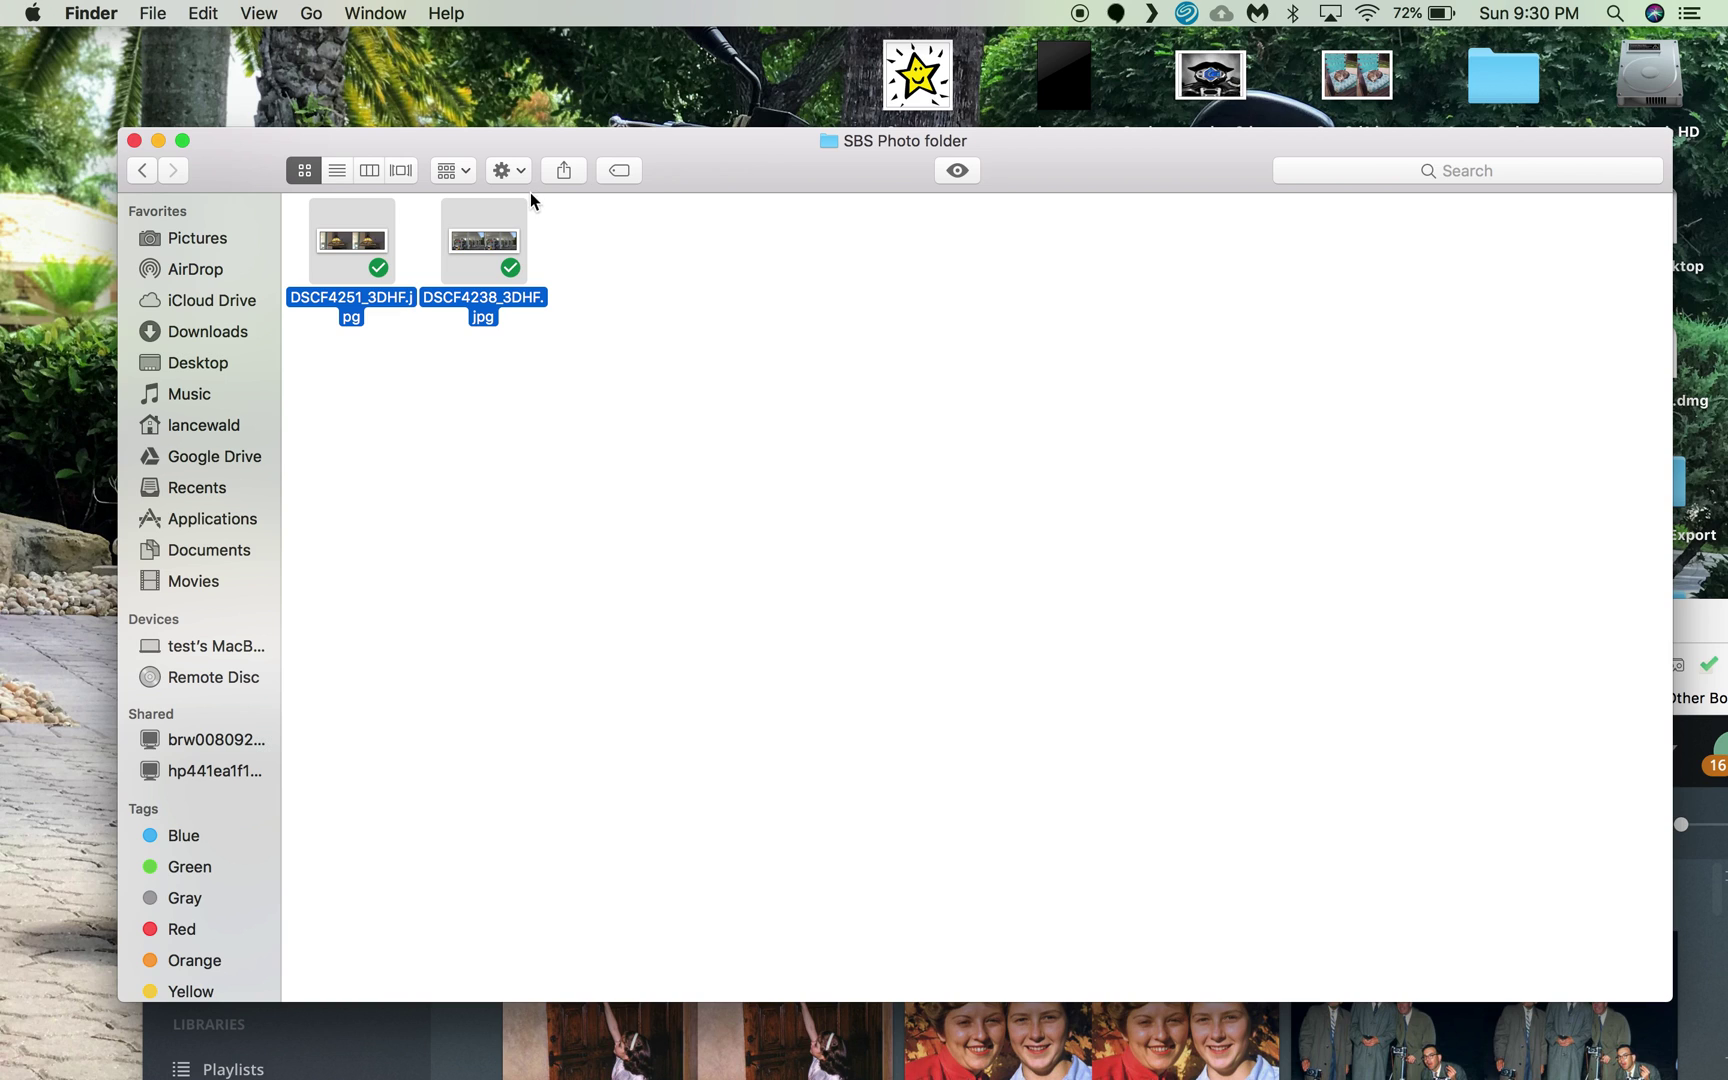
right_click(494, 224)
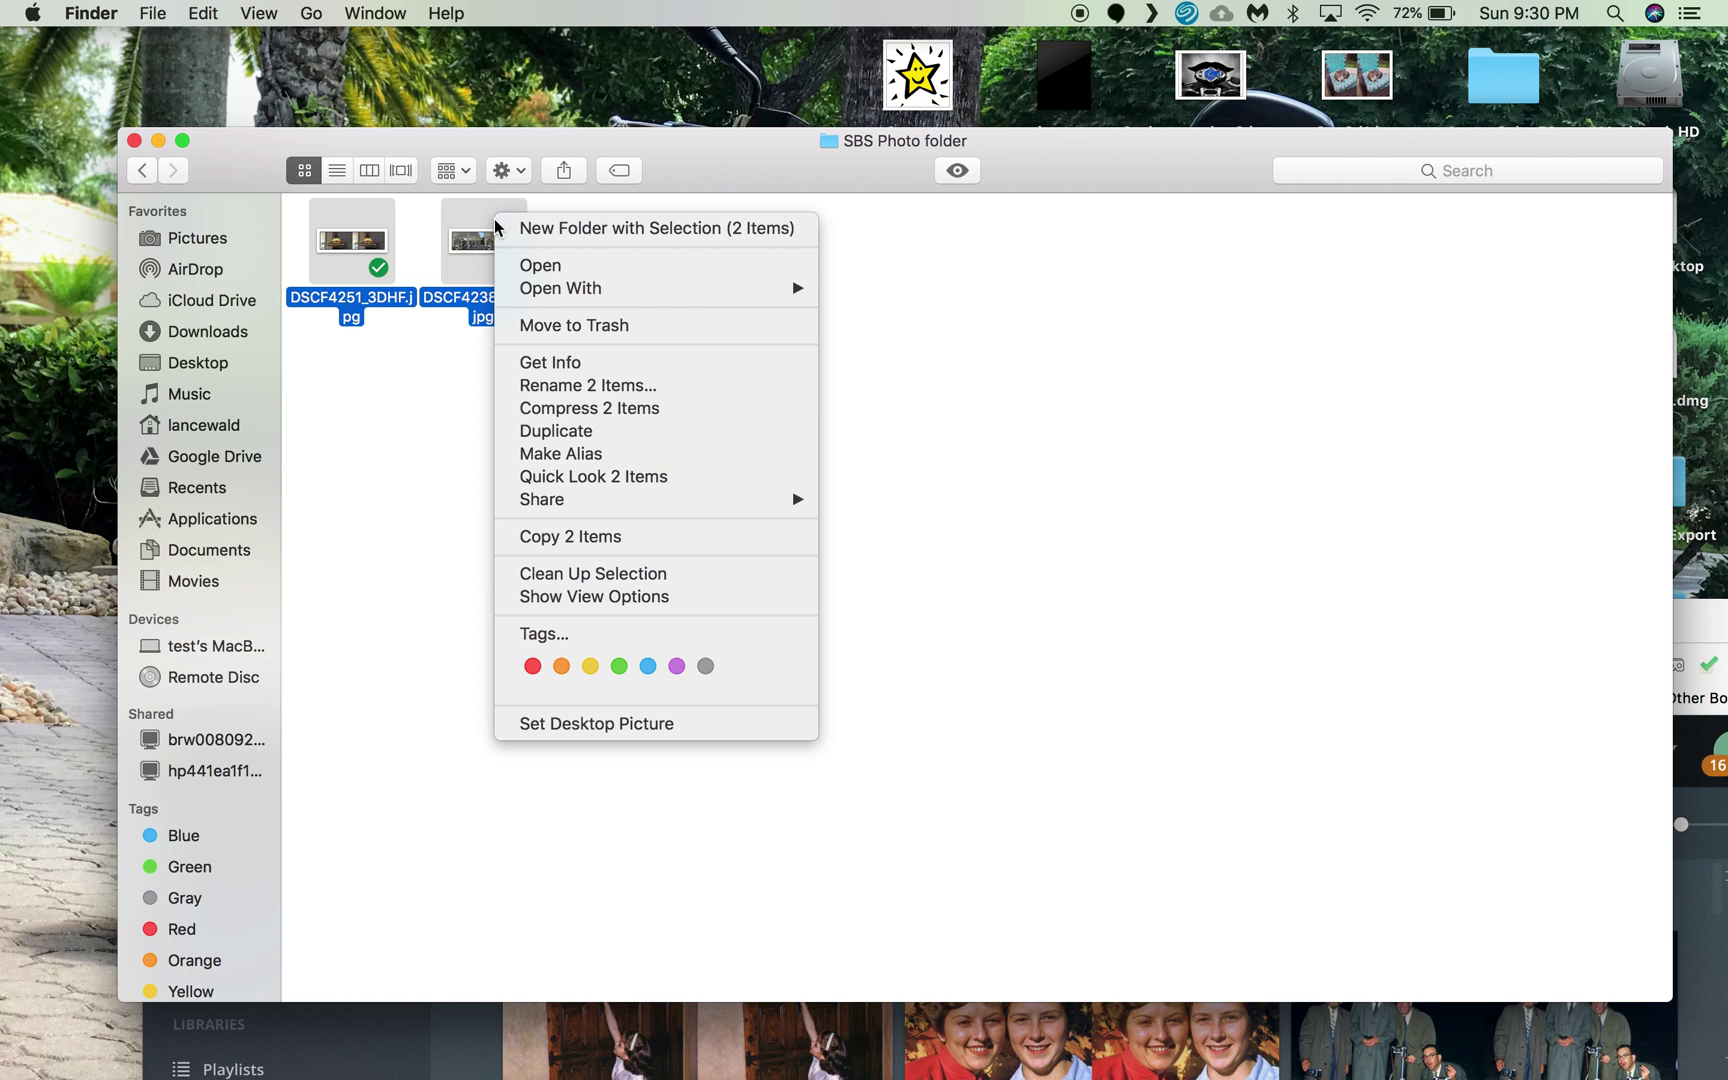
left_click(549, 386)
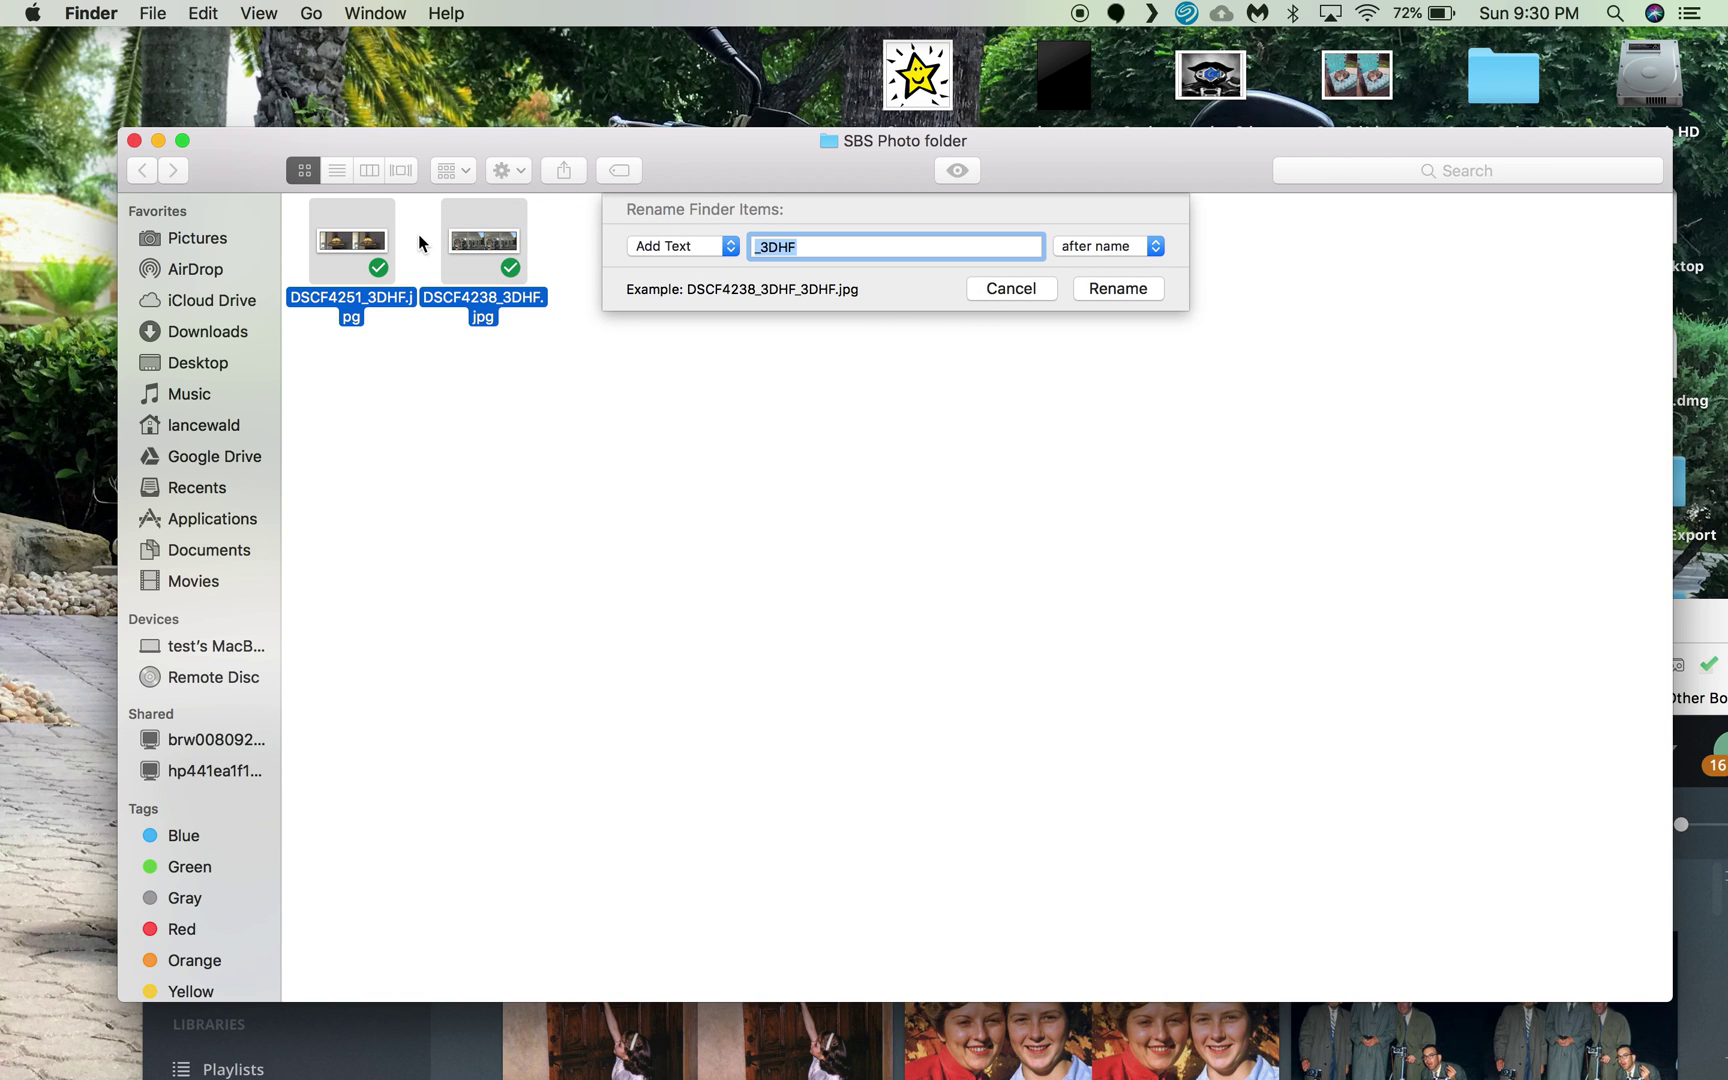
left_click(1000, 287)
Step: Go back to the W3 Parallel folder and scroll through its _SBS_3DHF photos
left_click(141, 170)
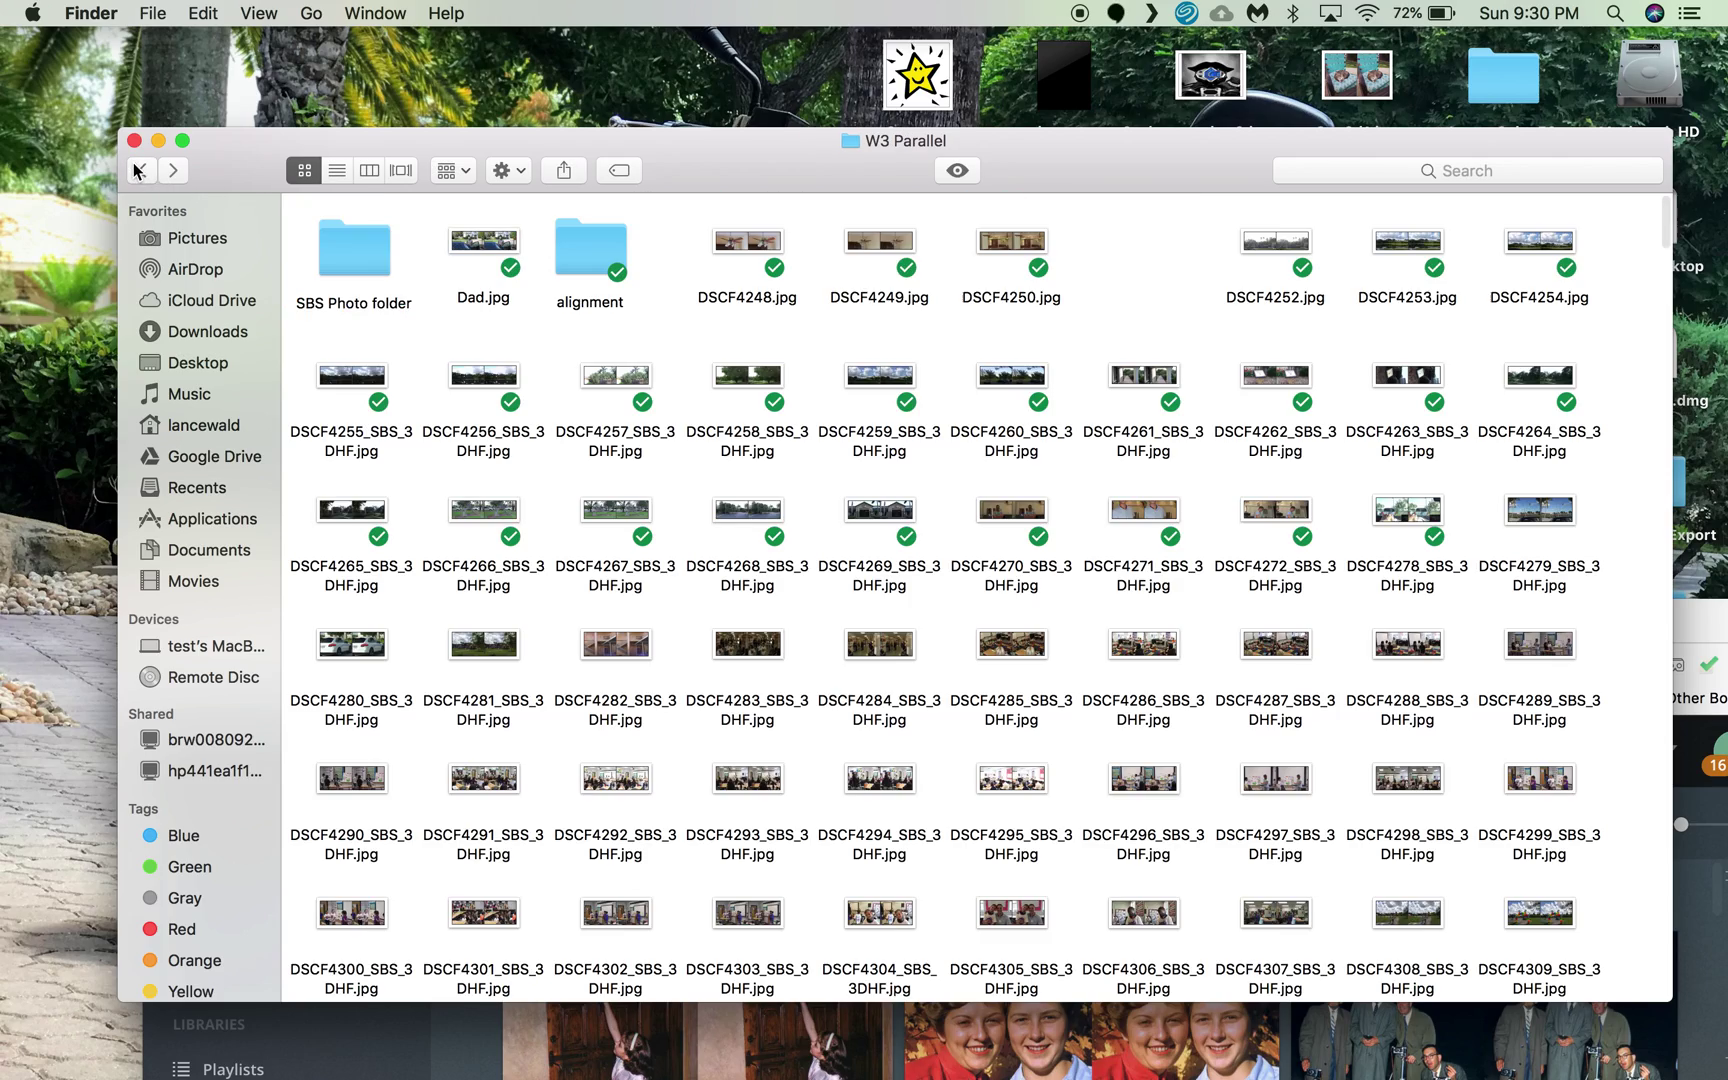
scroll(765, 460, "down", 5)
scroll(772, 470, "down", 15)
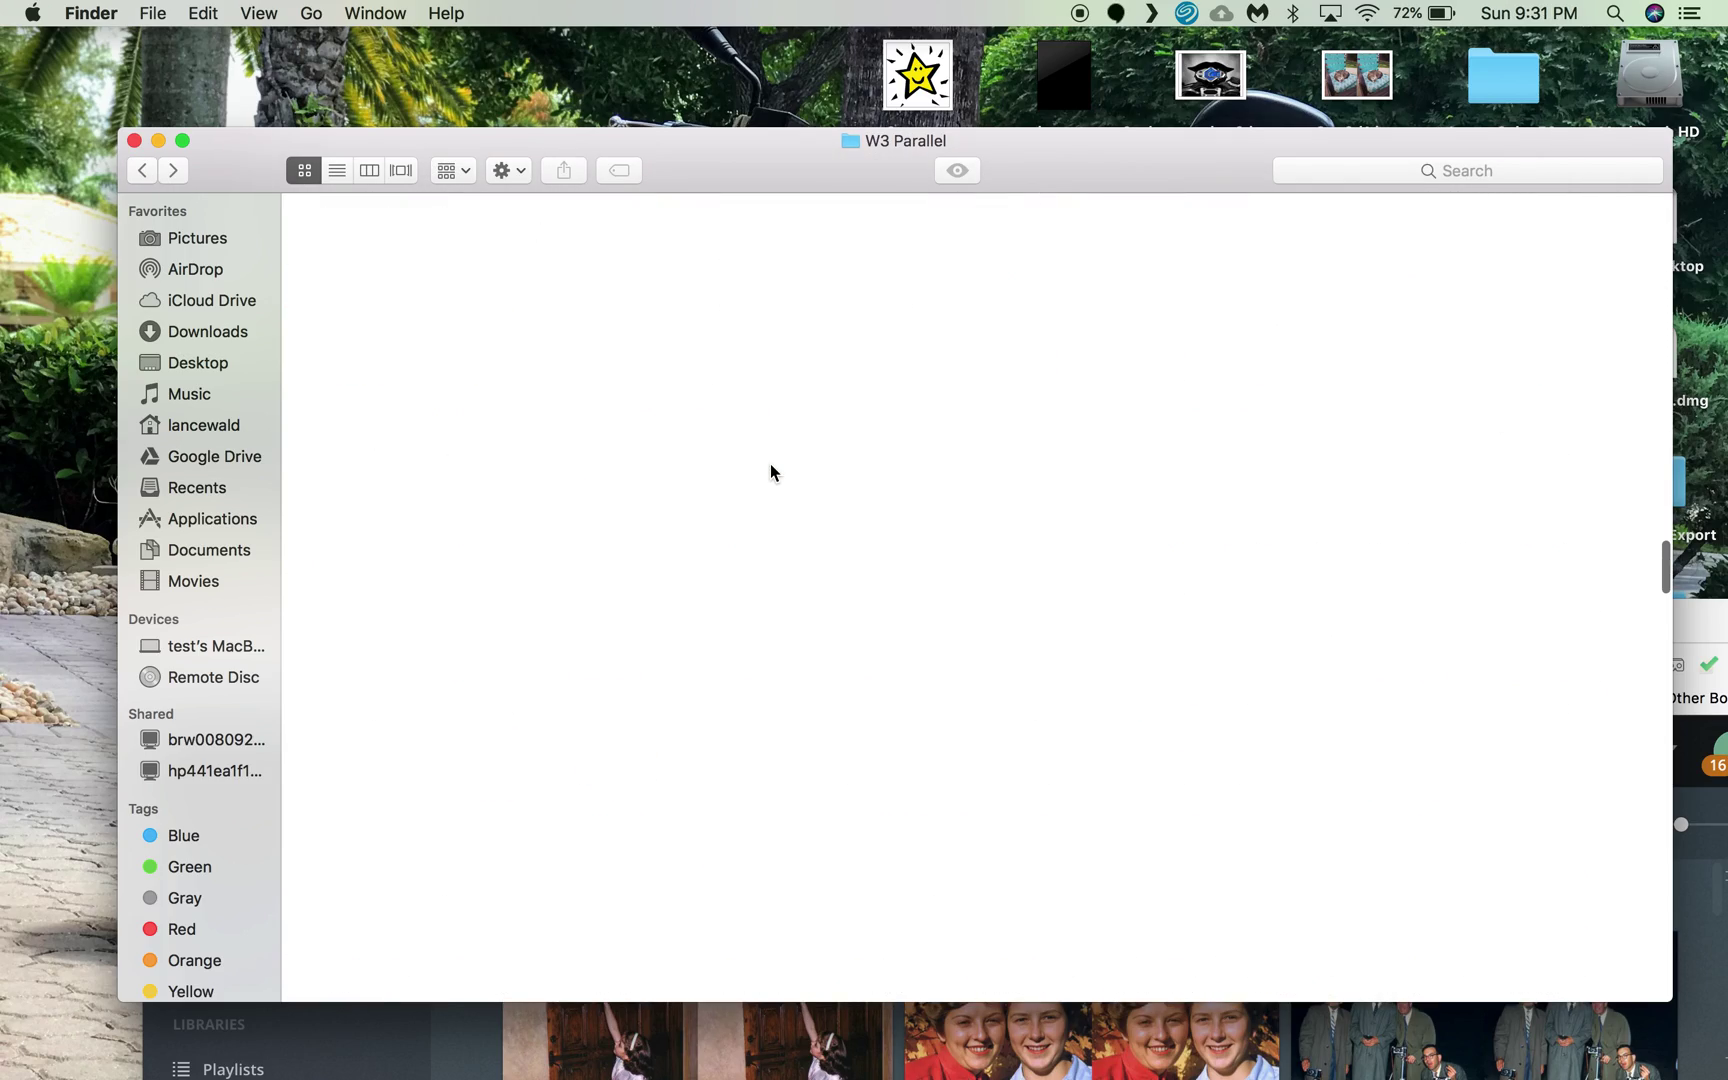
scroll(770, 470, "down", 10)
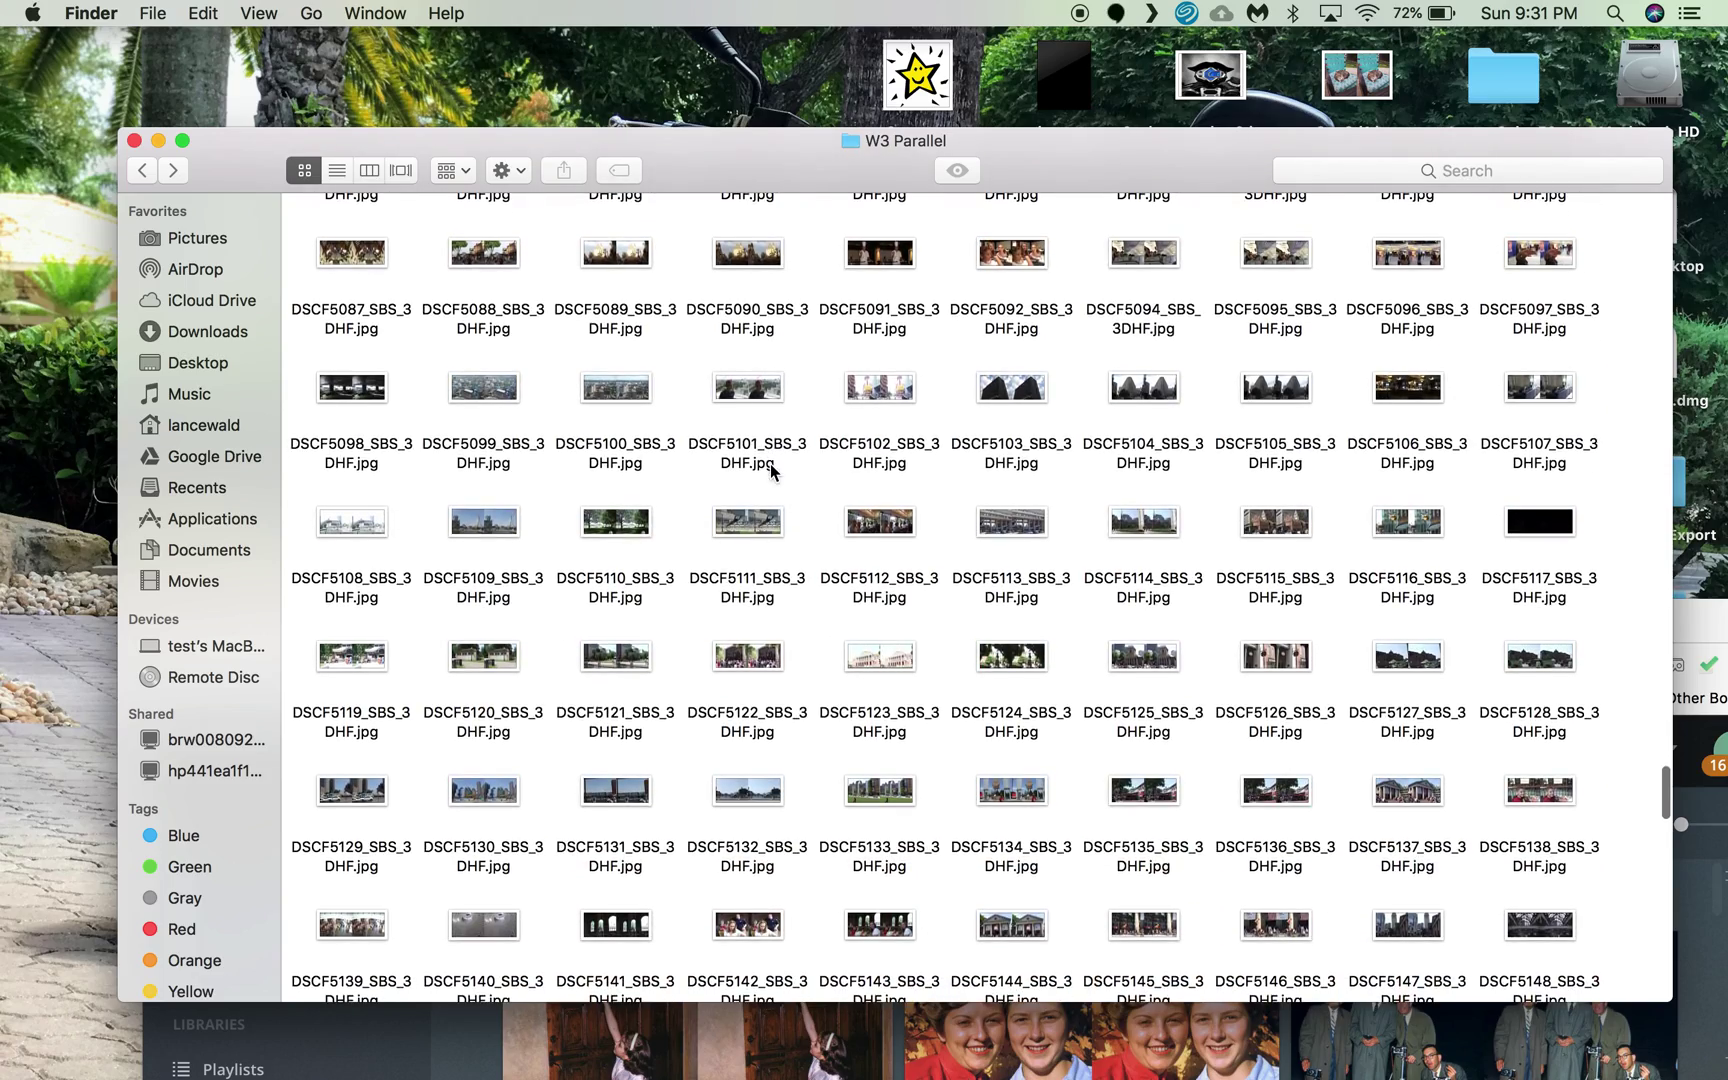
scroll(771, 472, "down", 10)
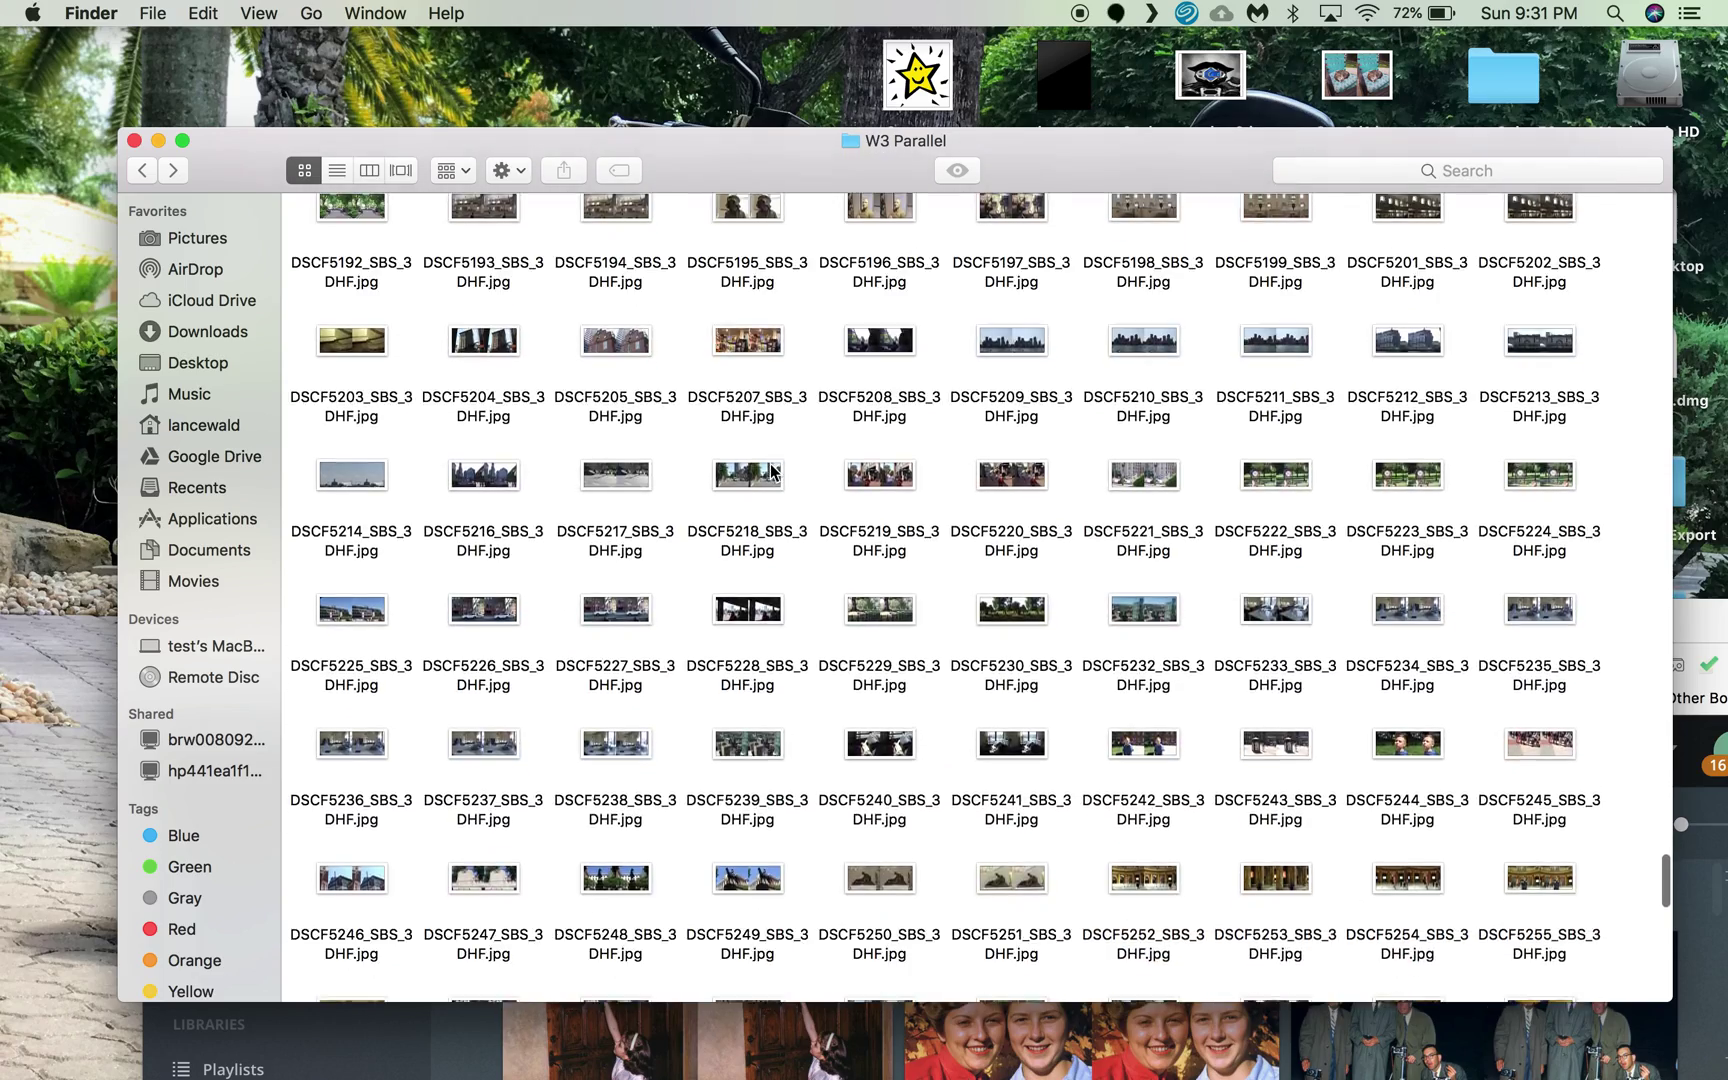
scroll(771, 472, "down", 5)
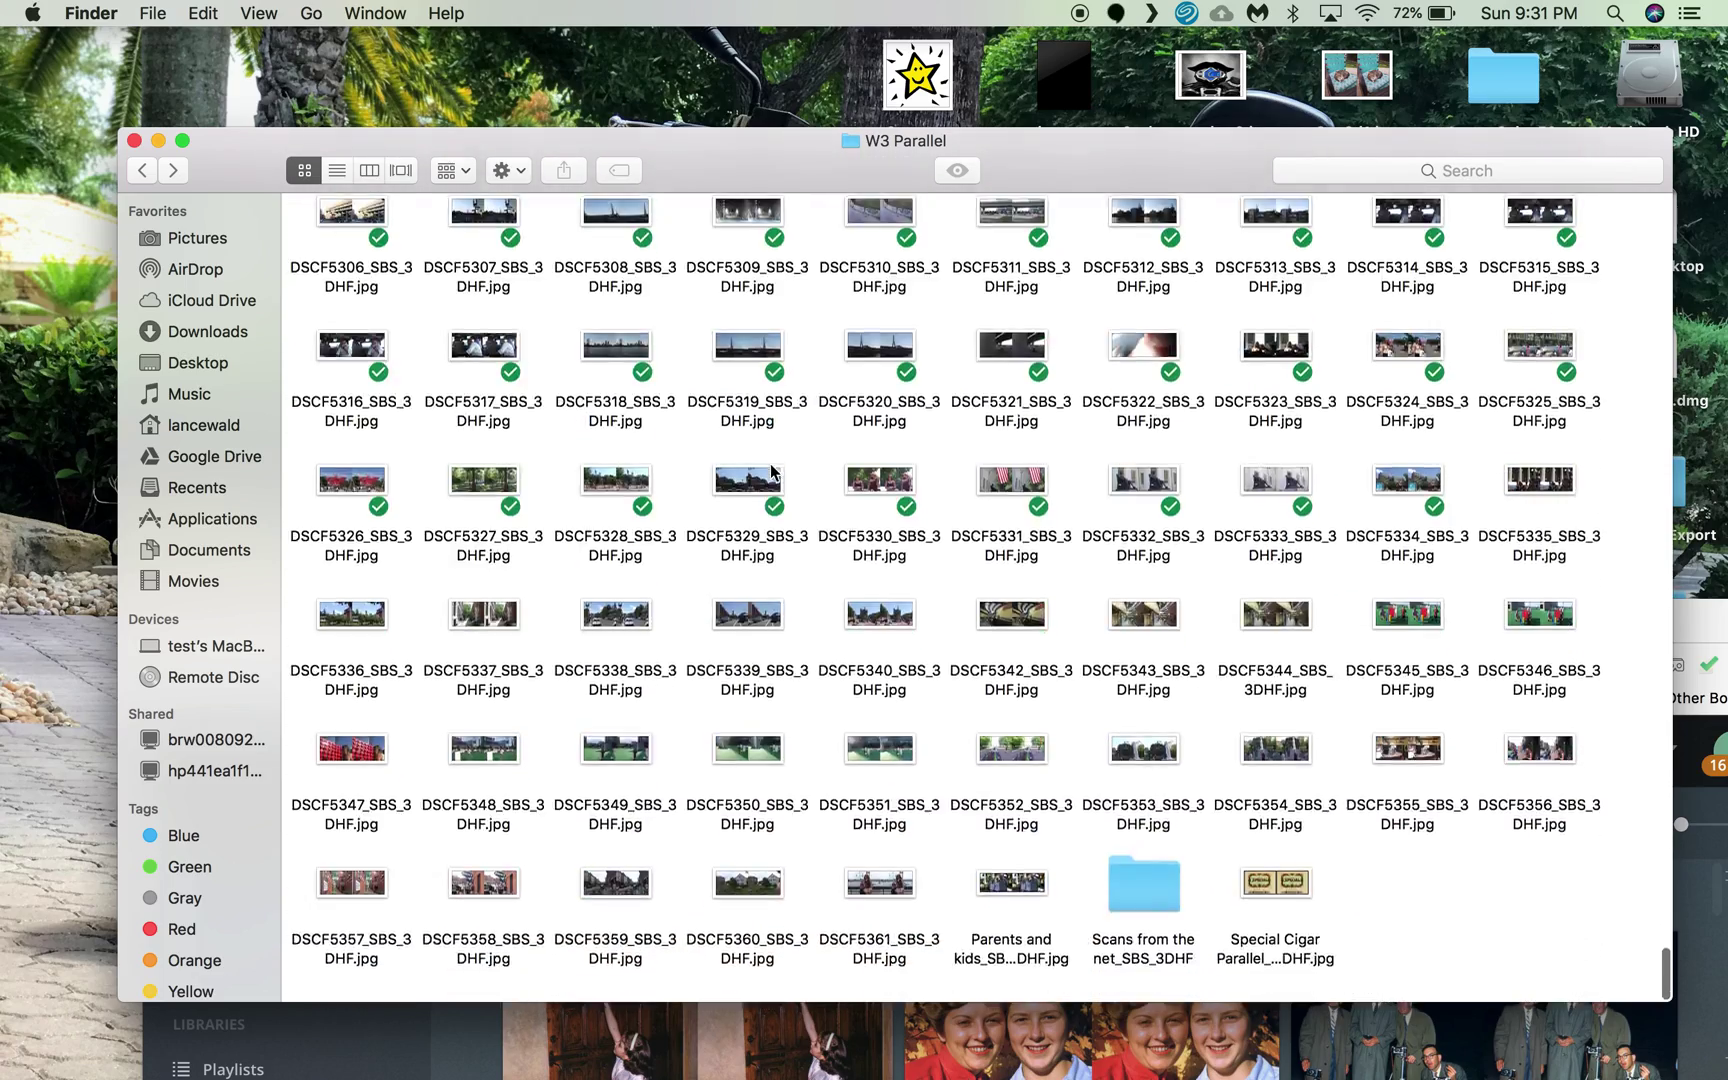
scroll(771, 472, "up", 10)
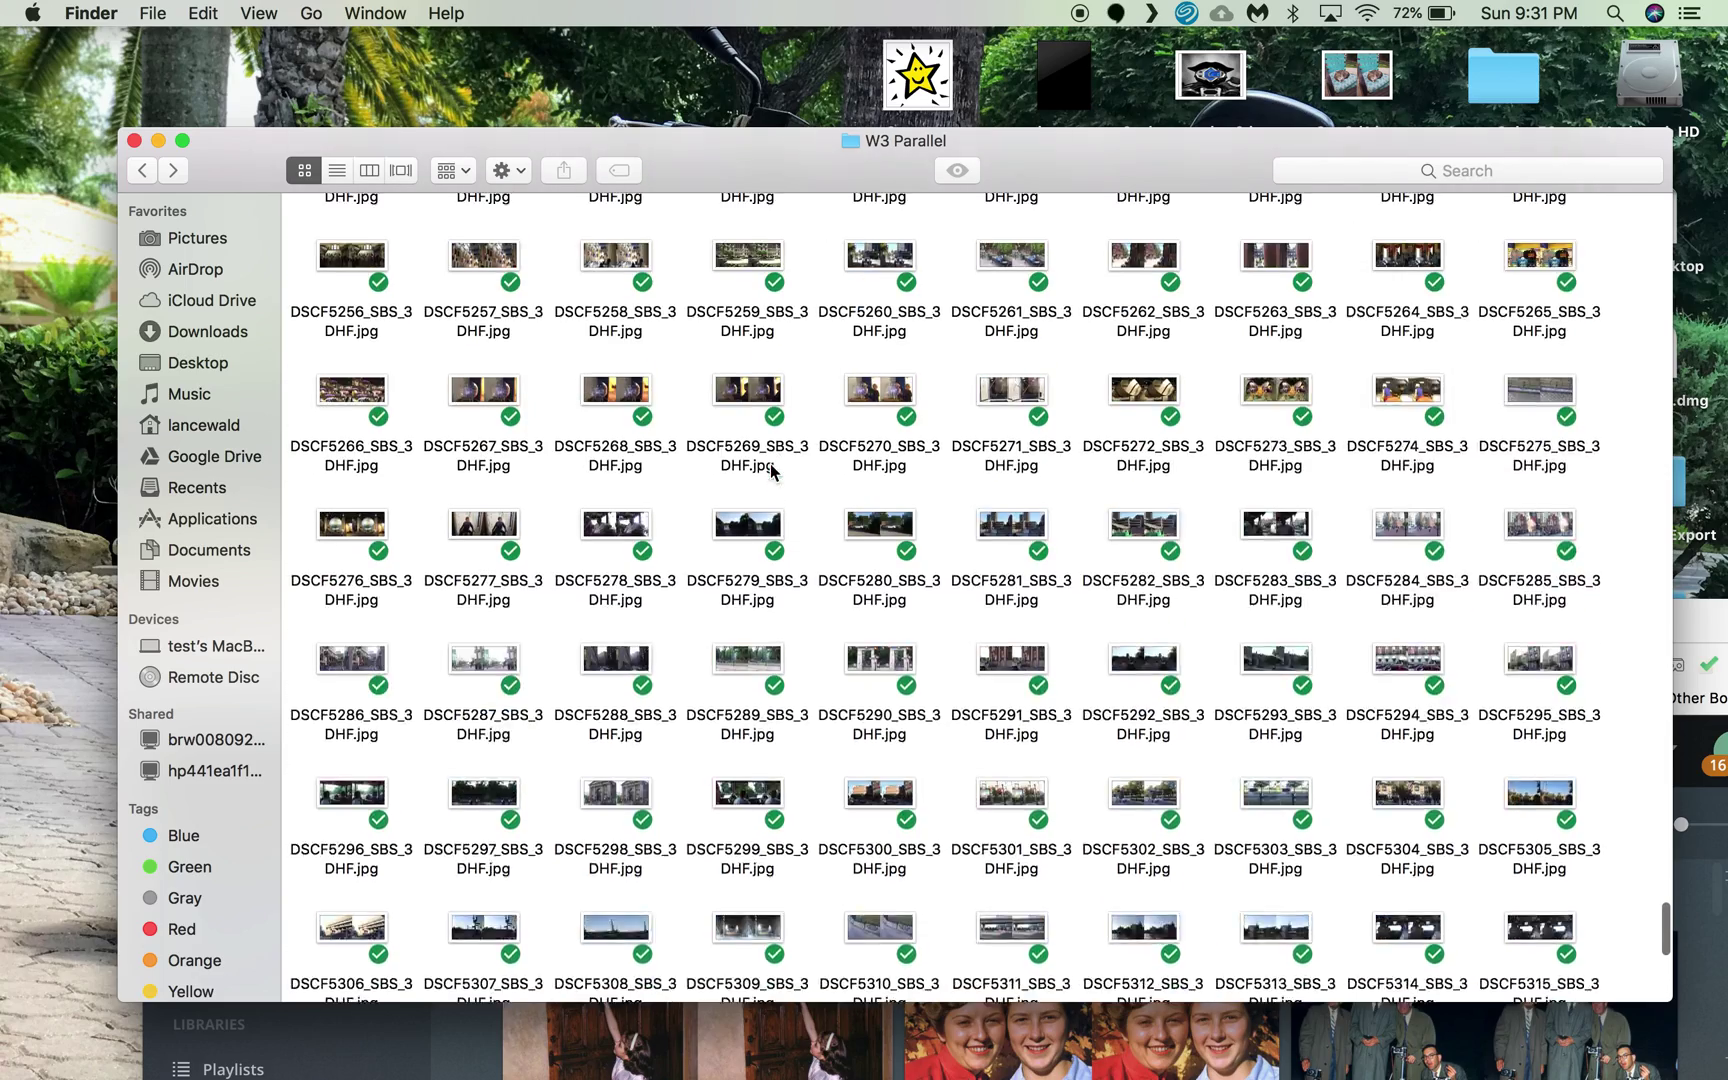
scroll(771, 472, "up", 20)
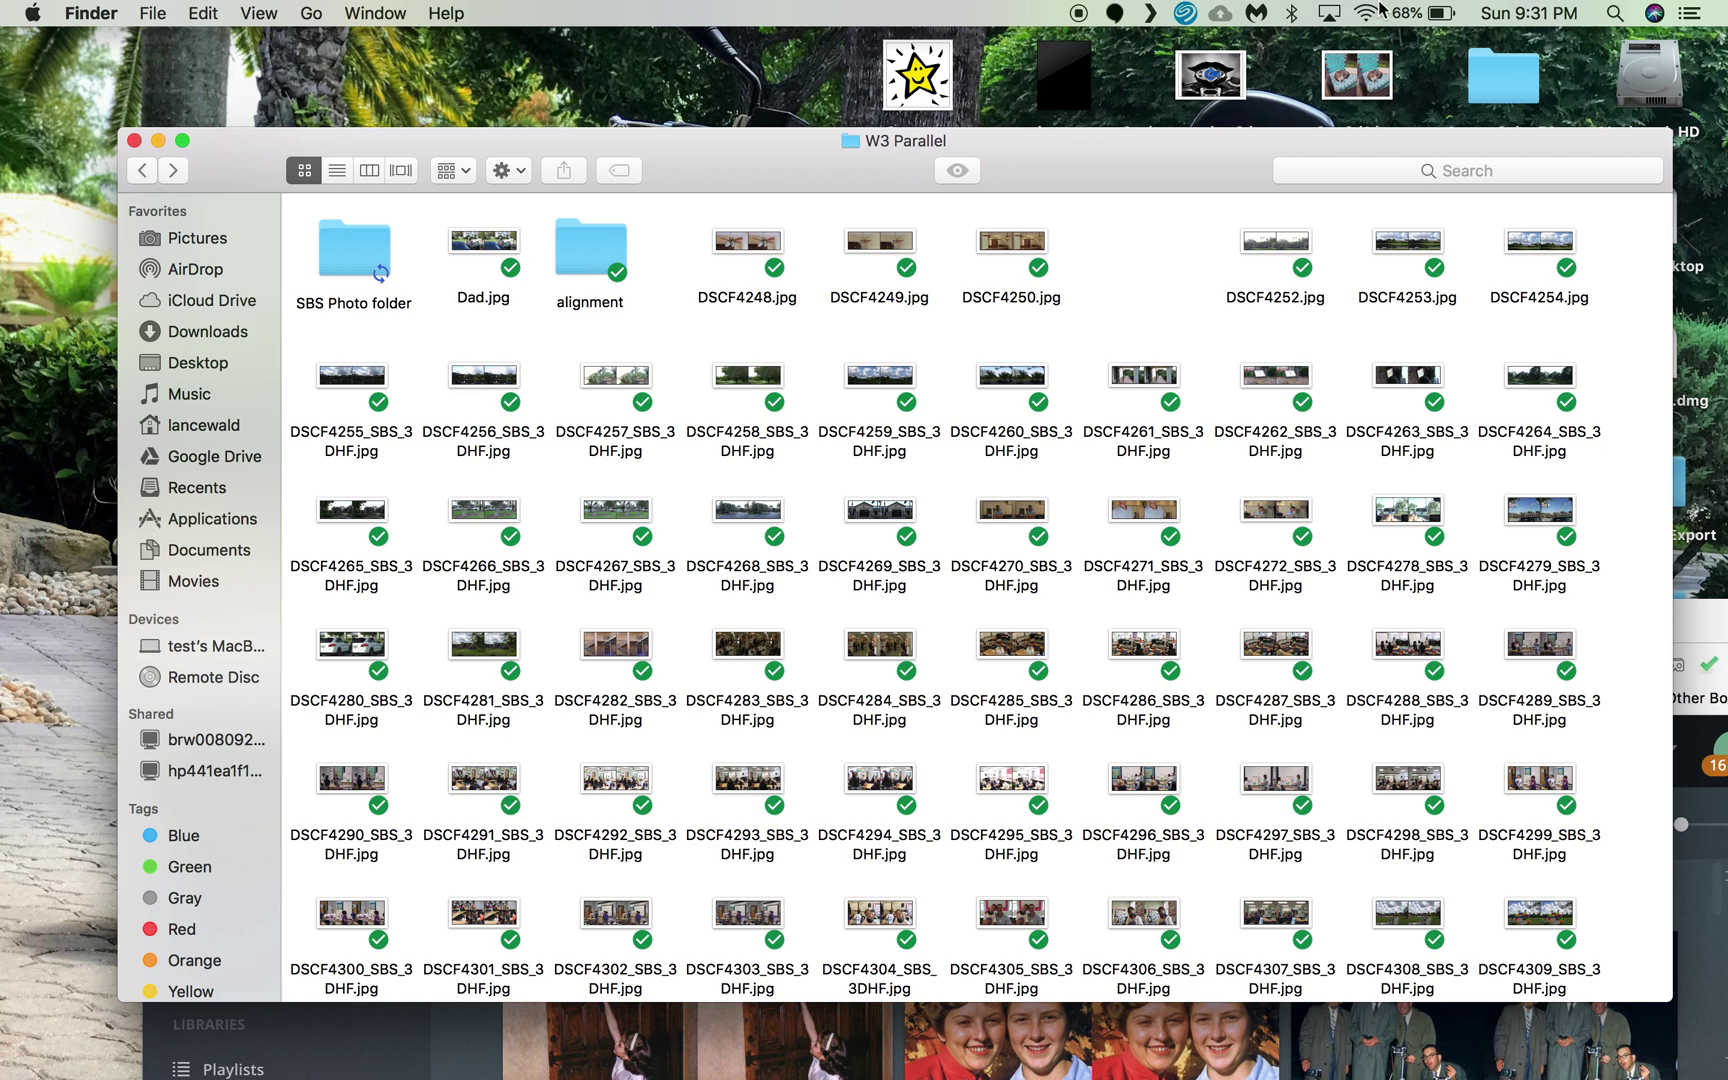
Step: Open the Plex web app from the Plex Media Server menu-bar icon
left_click(1151, 13)
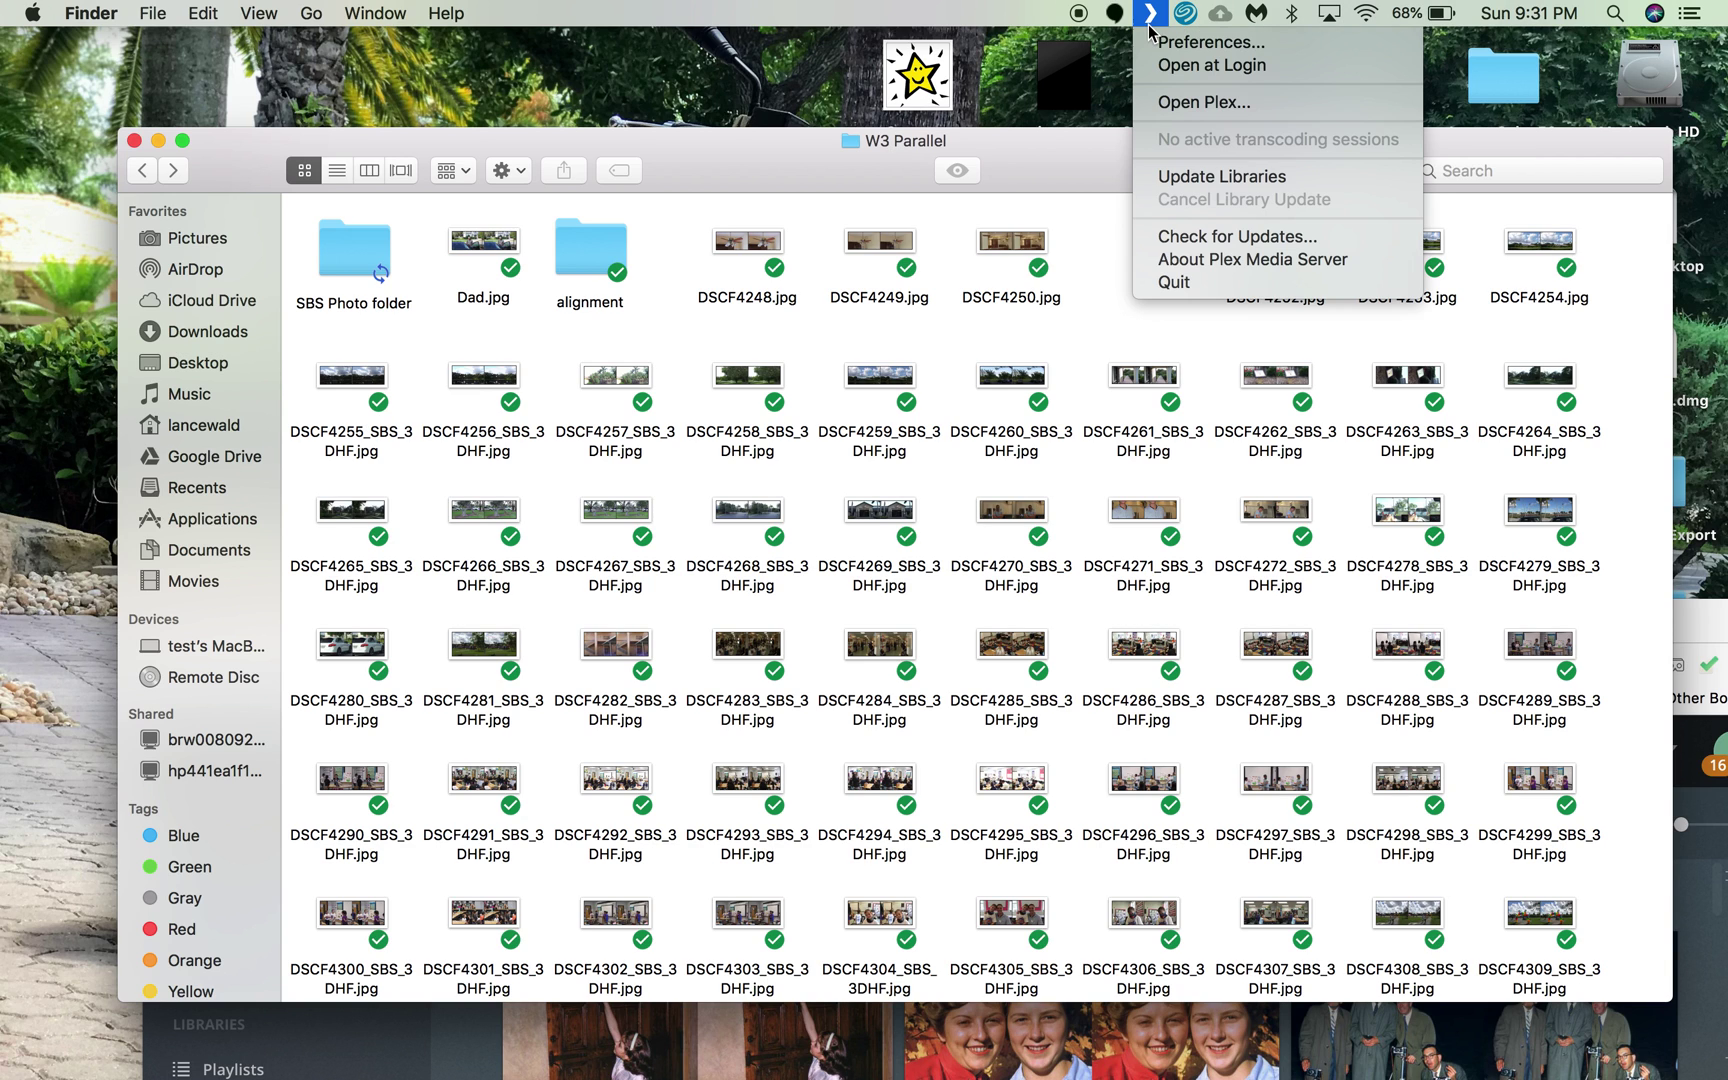
left_click(1166, 103)
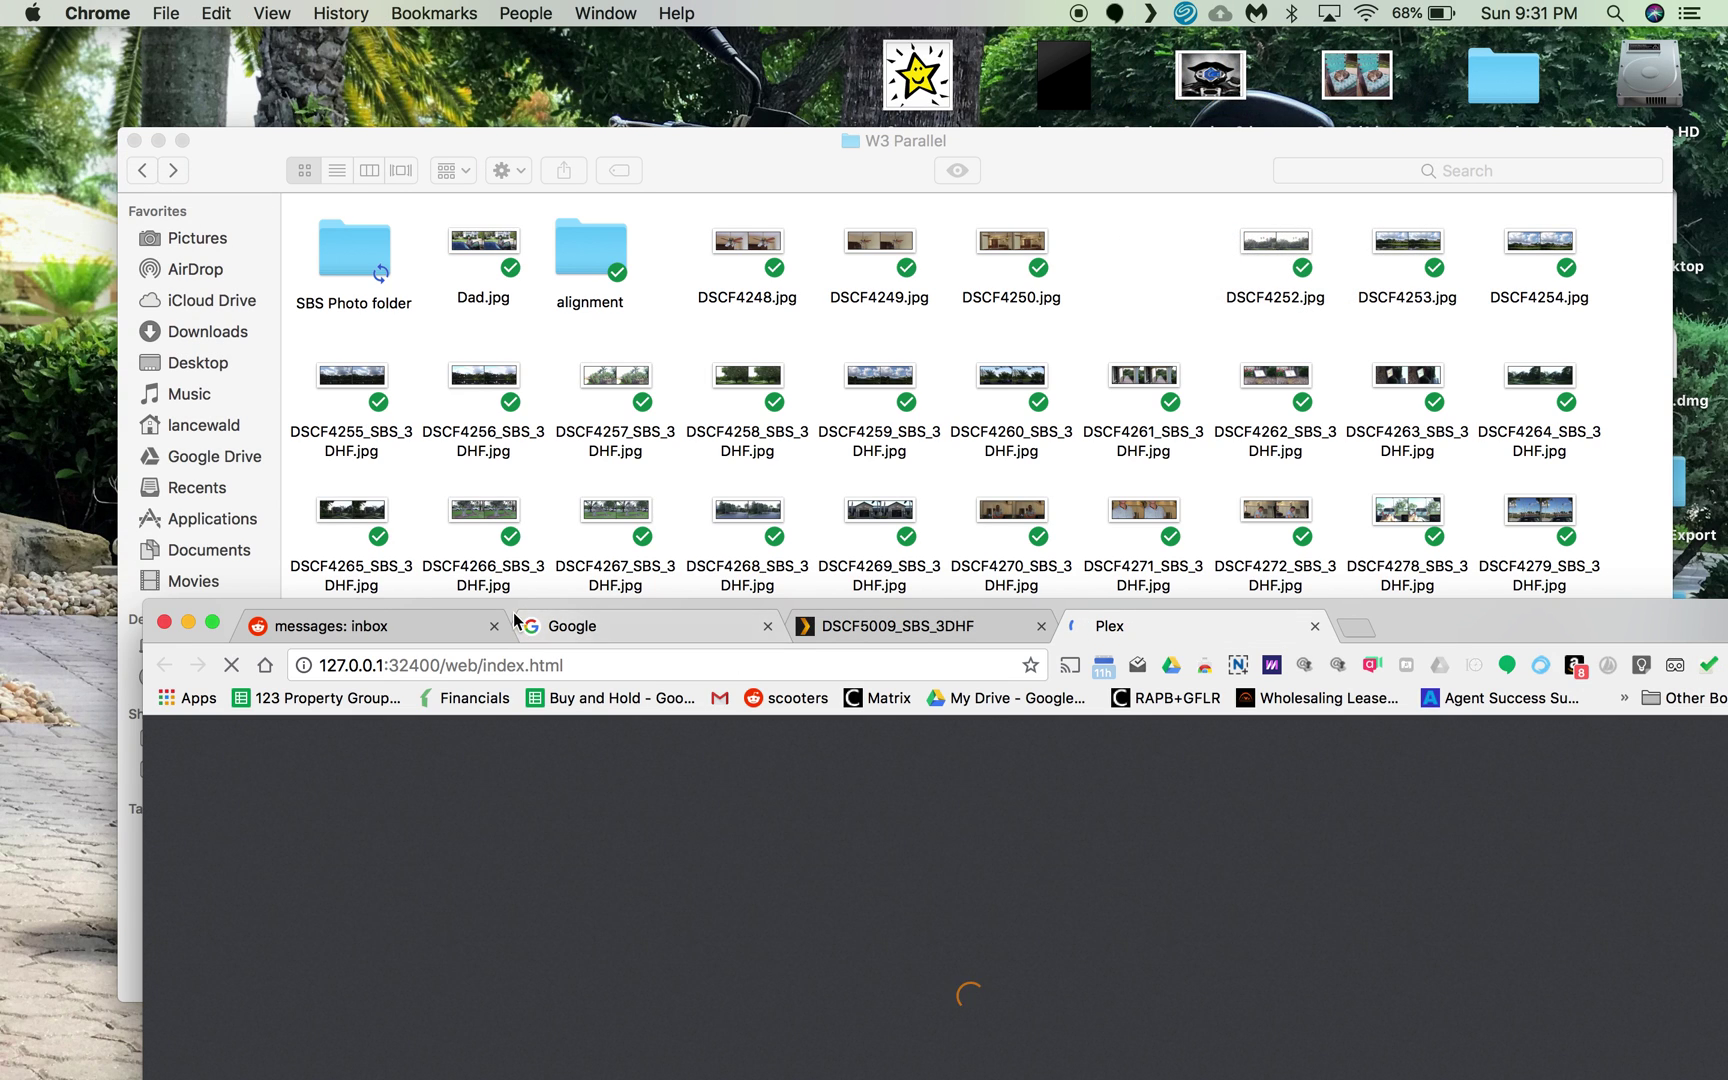
left_click_drag(513, 599, 579, 44)
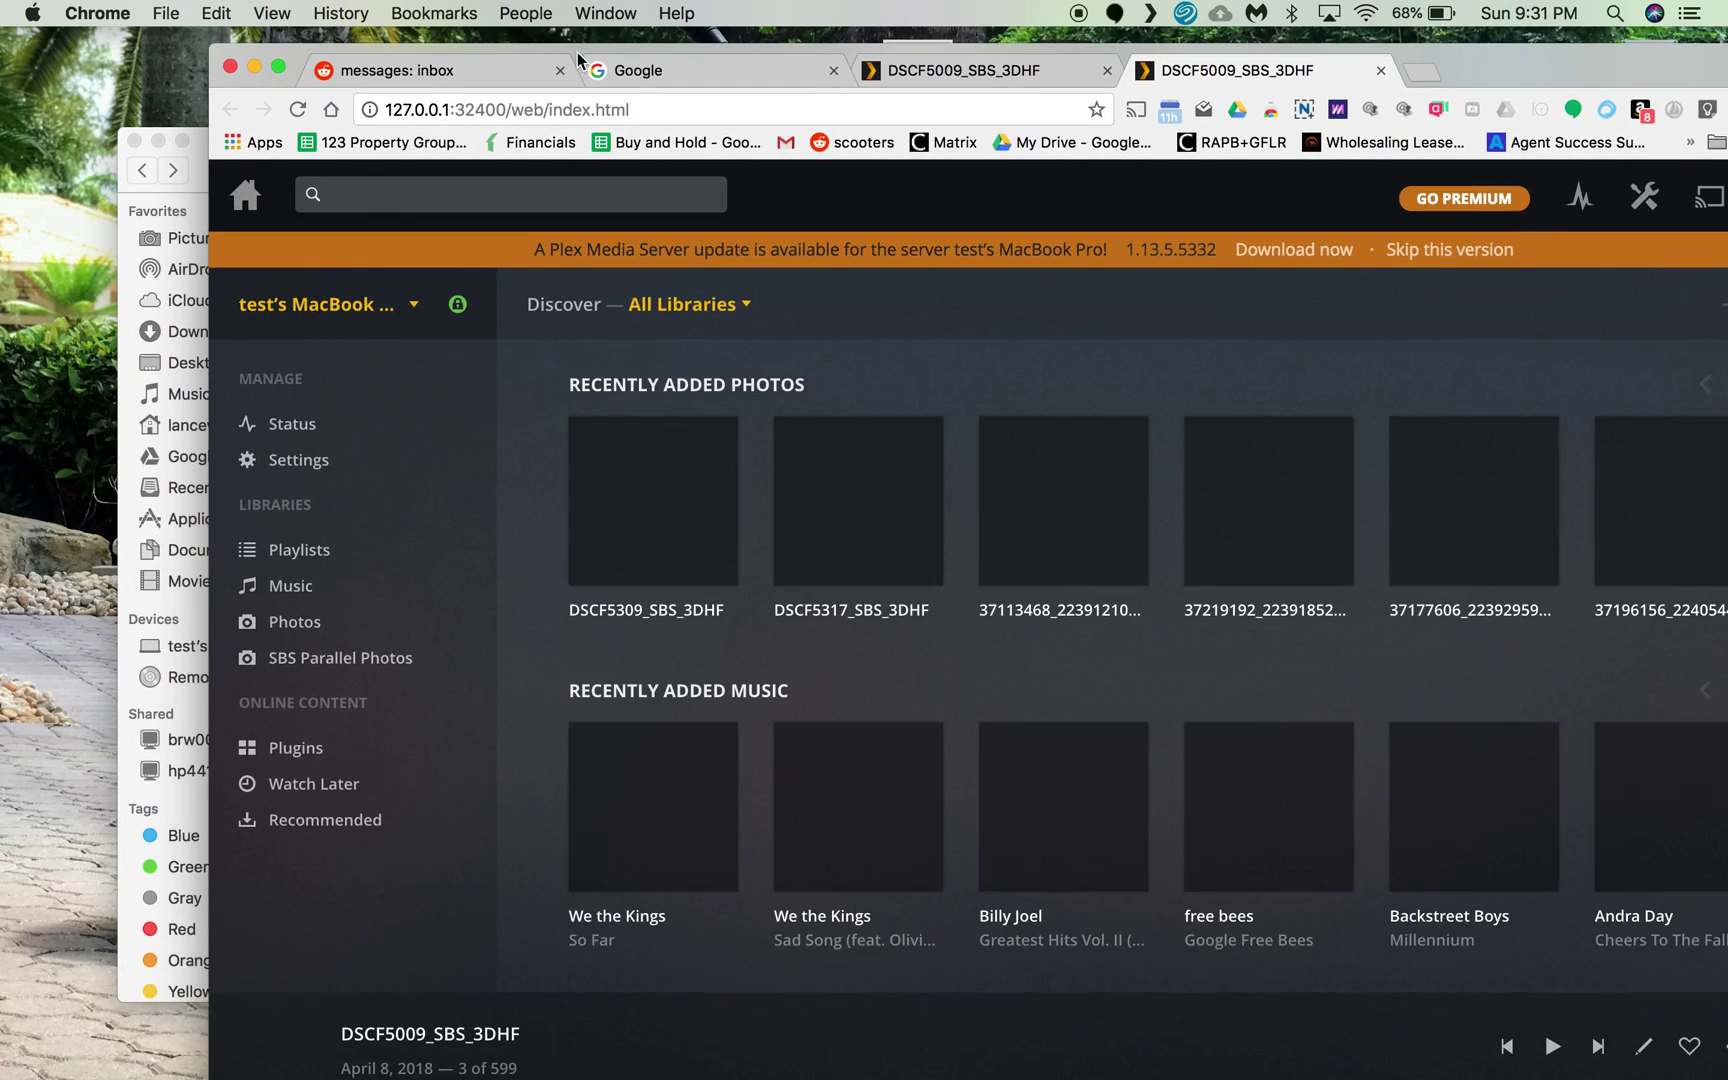
Step: Open SBS Parallel Photos and browse its 951 photos in Timeline view from Aug 25, 2018
left_click(330, 662)
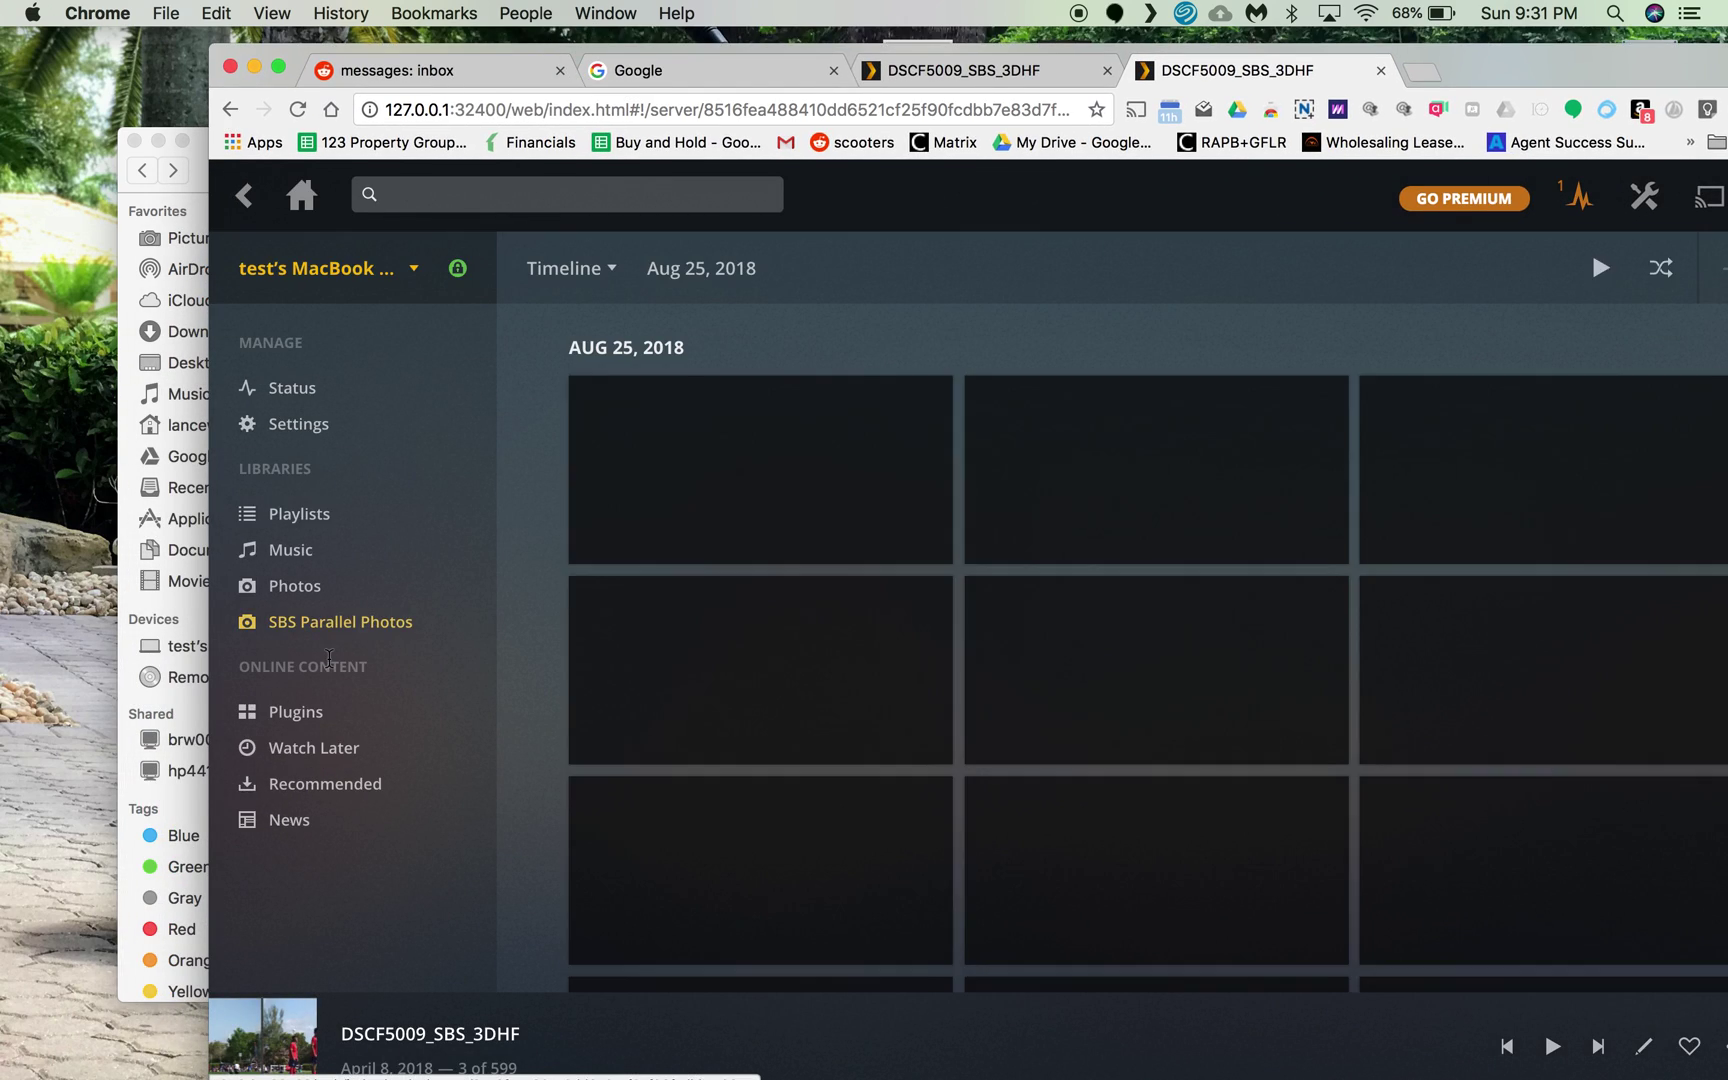
scroll(1043, 580, "down", 5)
scroll(1043, 580, "down", 10)
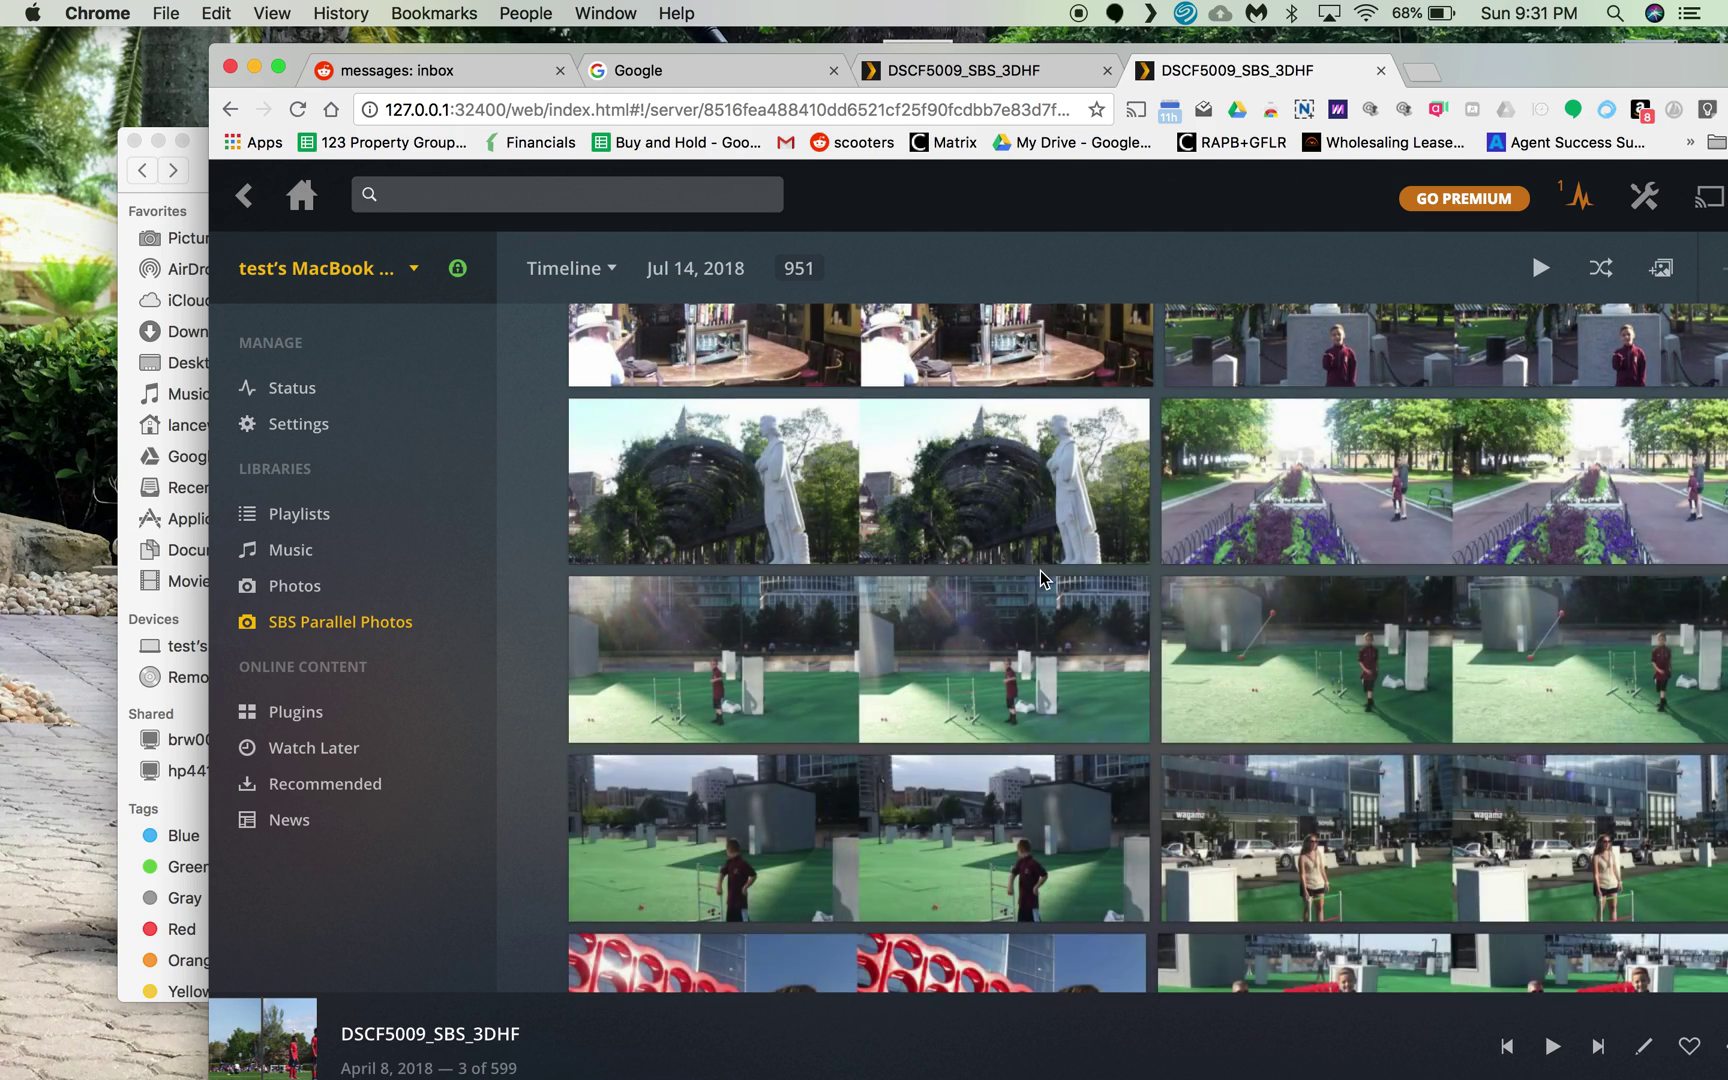
scroll(1043, 578, "down", 3)
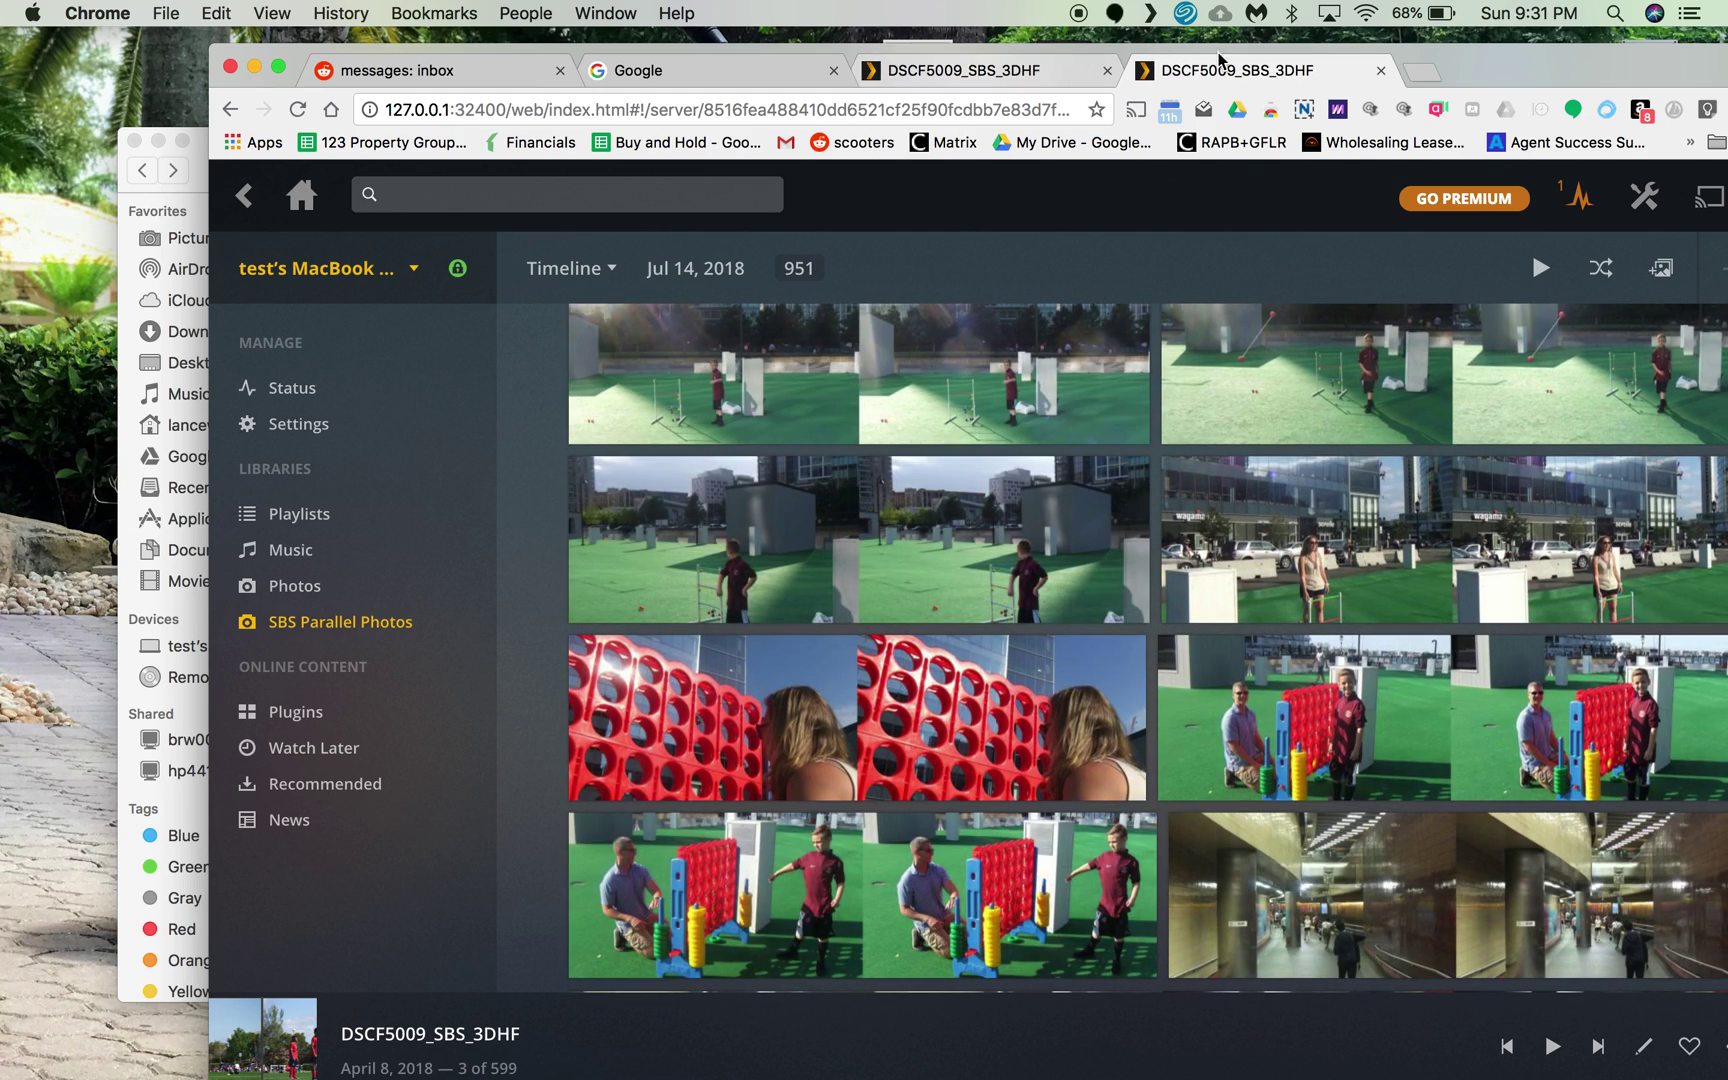
left_click_drag(1495, 55, 1381, 15)
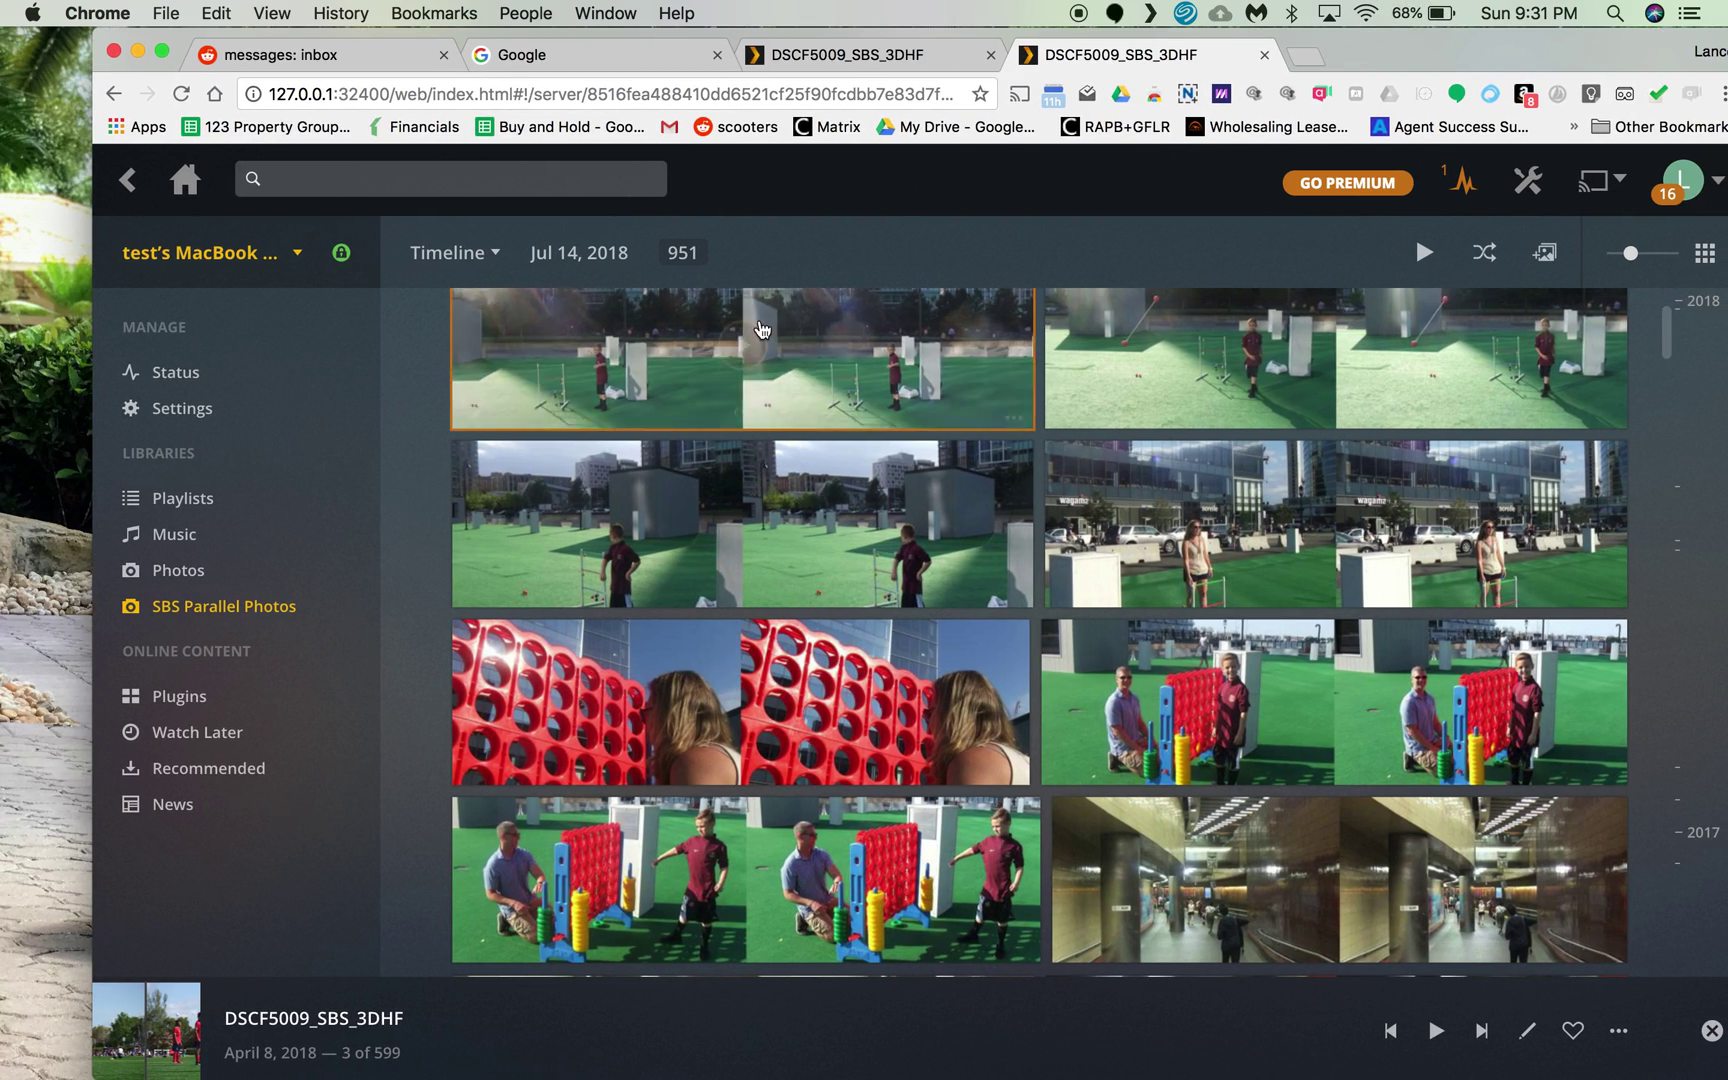
scroll(1025, 456, "down", 3)
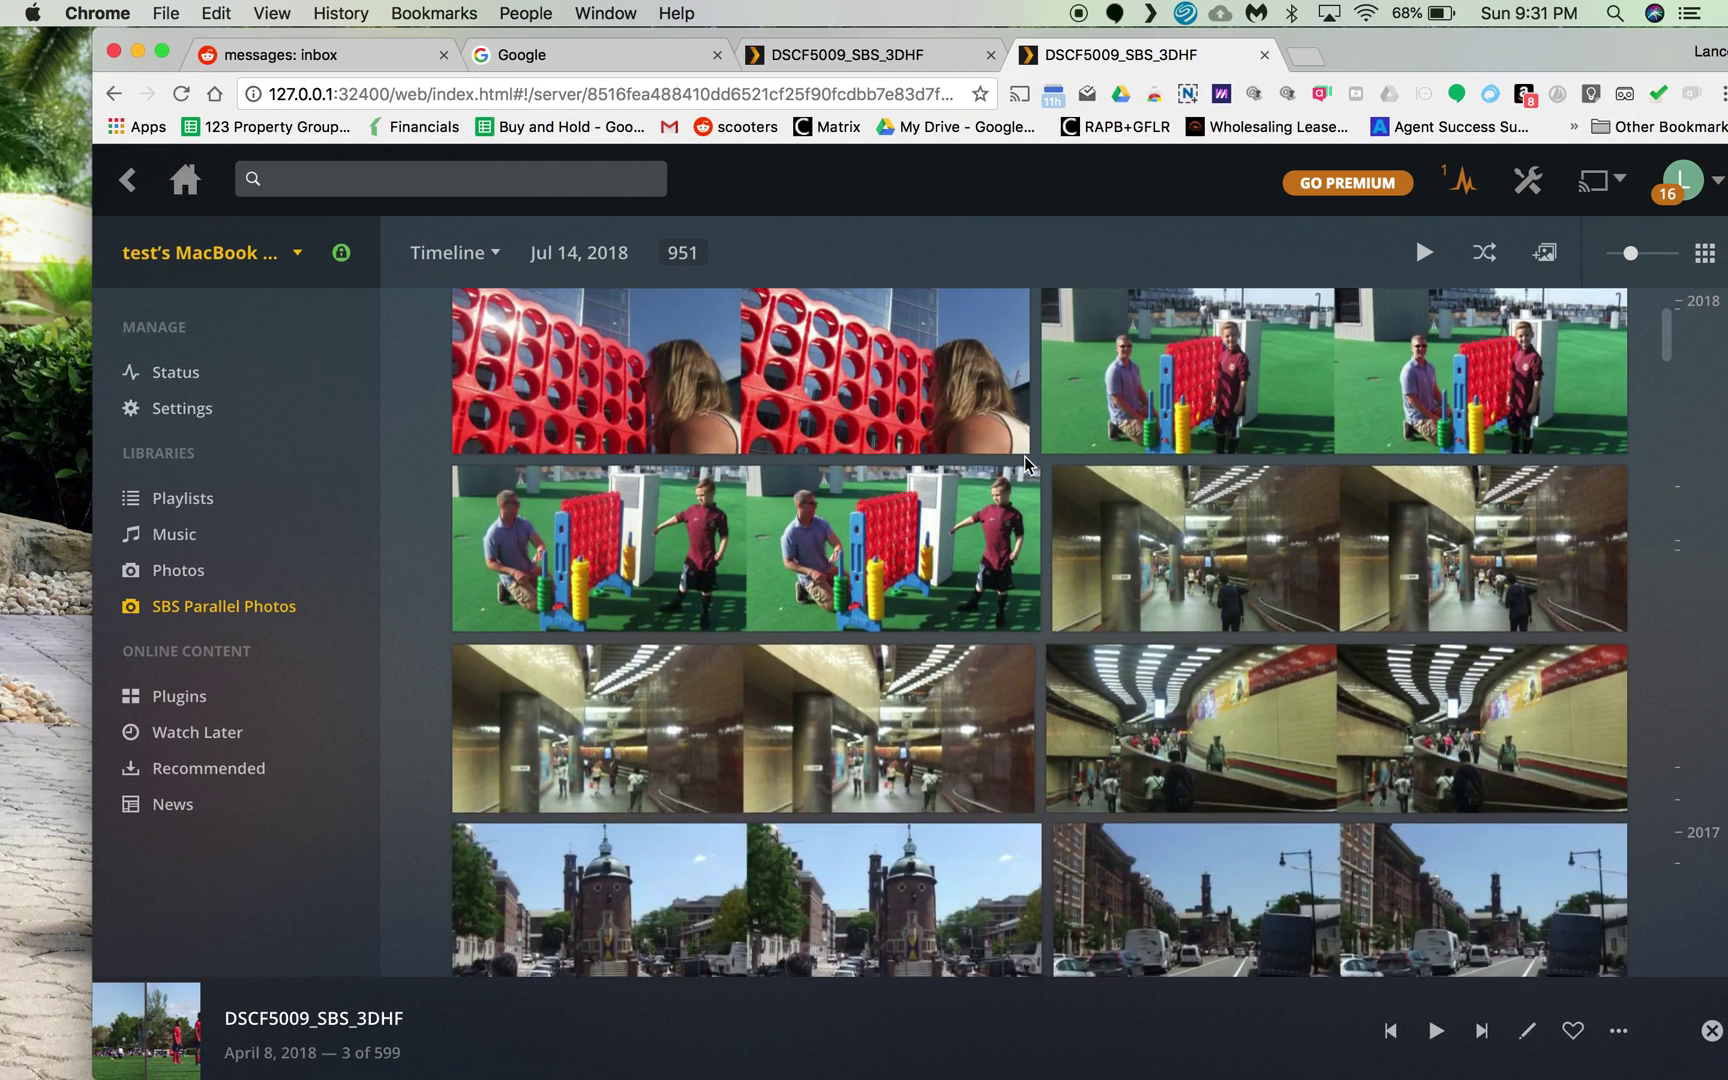
scroll(1025, 456, "down", 5)
scroll(1025, 462, "down", 5)
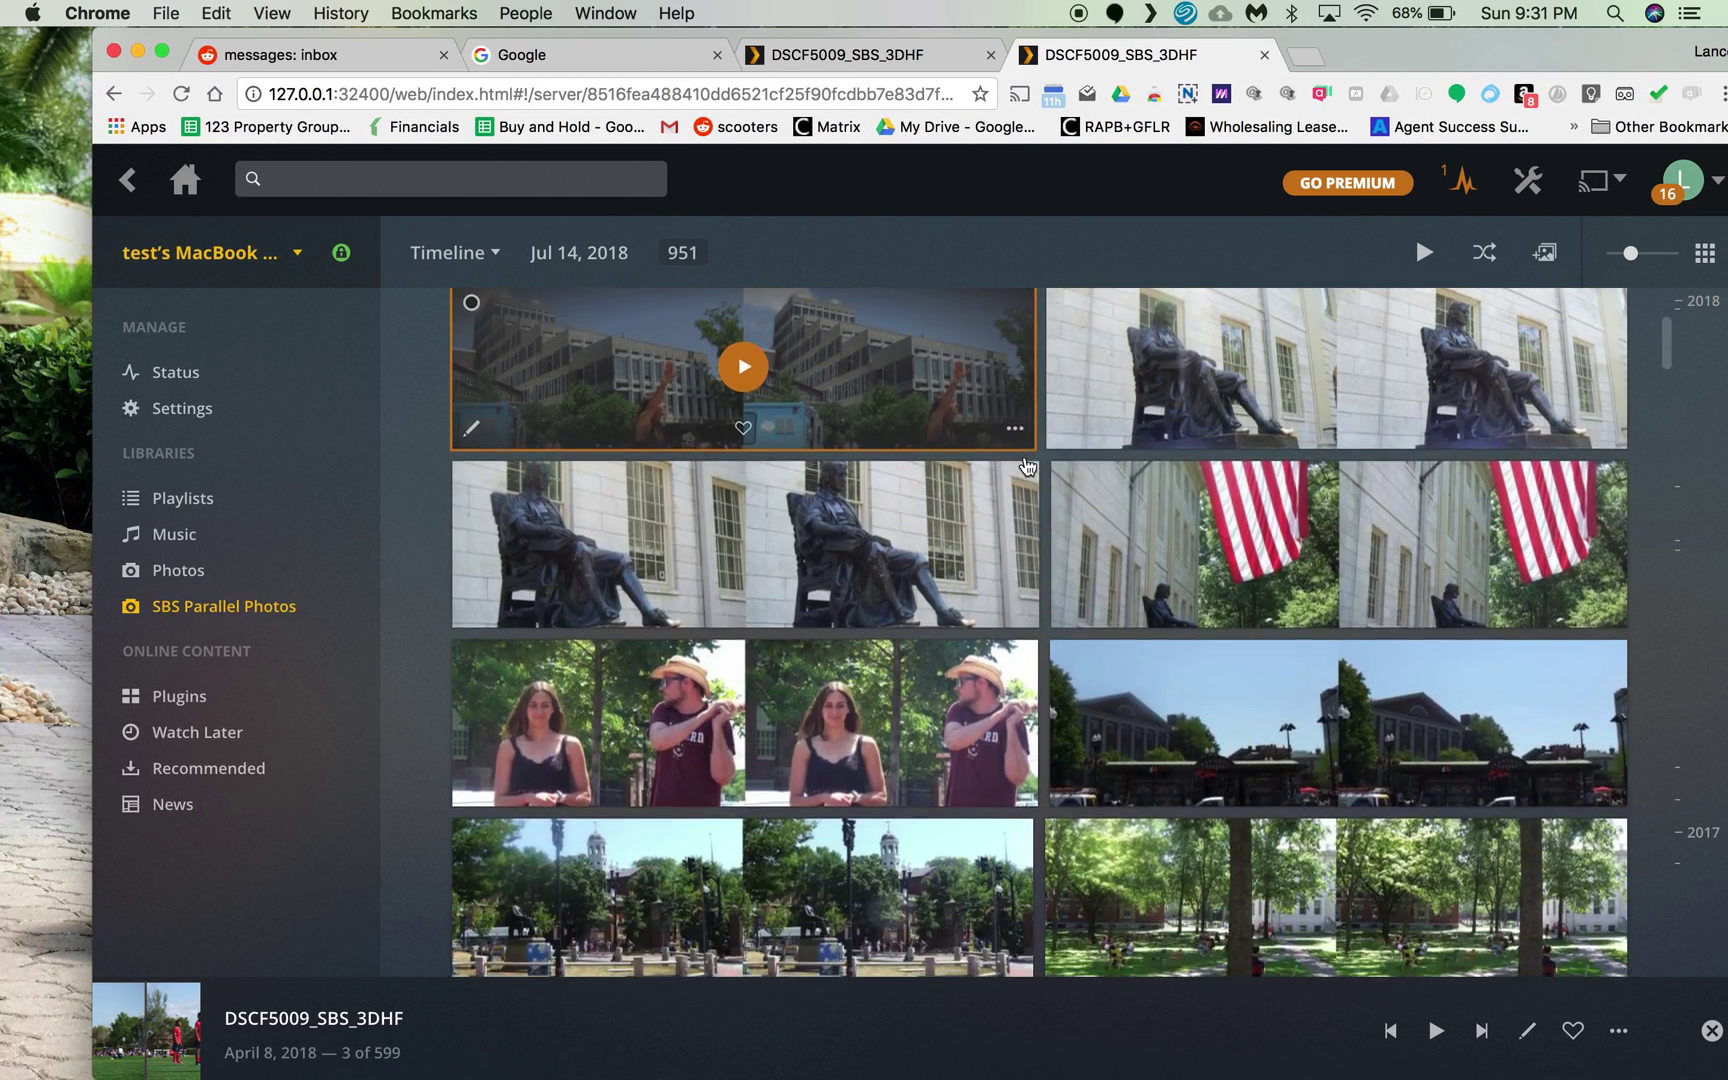
scroll(998, 562, "up", 1)
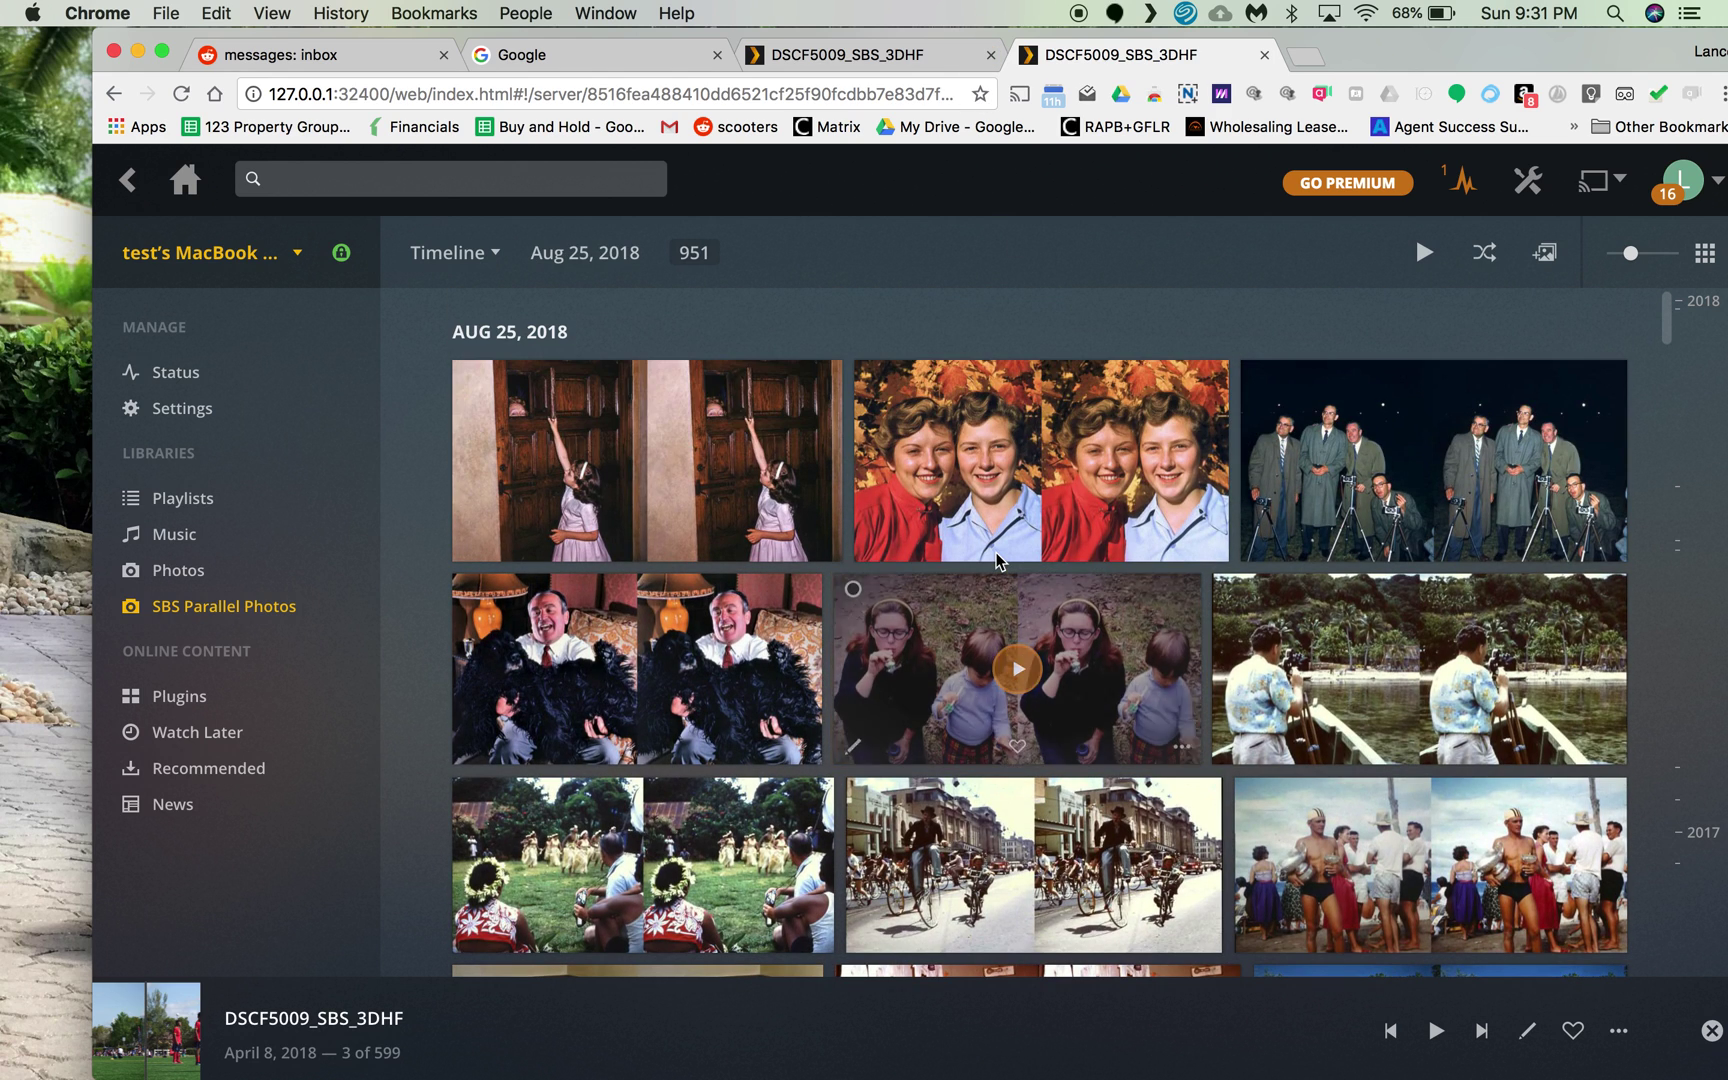